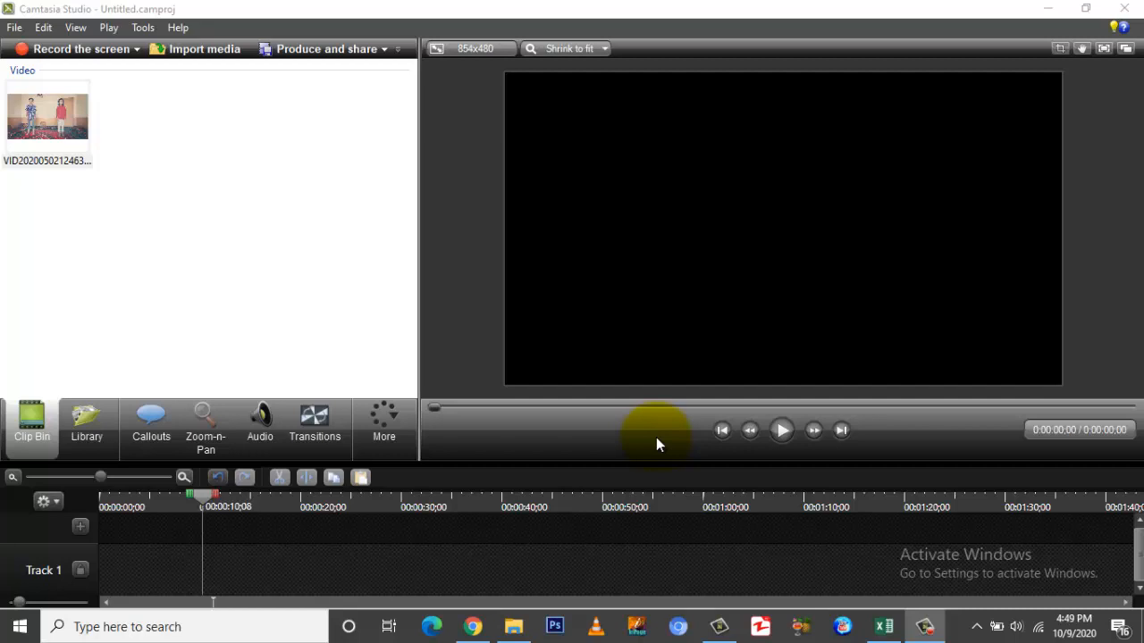
# Add VID20200502124633.mp4 from the clip bin to Track 2 and align its start with the beginning of the timeline.
pyautogui.click(49, 121)
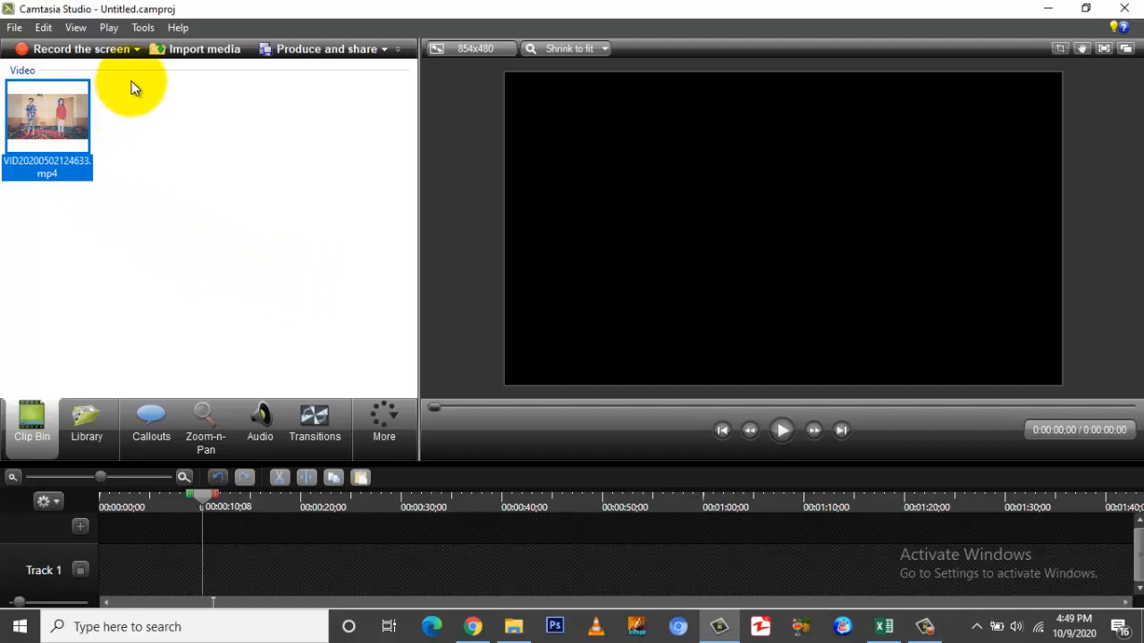
pyautogui.click(54, 113)
pyautogui.moveTo(54, 113); pyautogui.dragTo(195, 564)
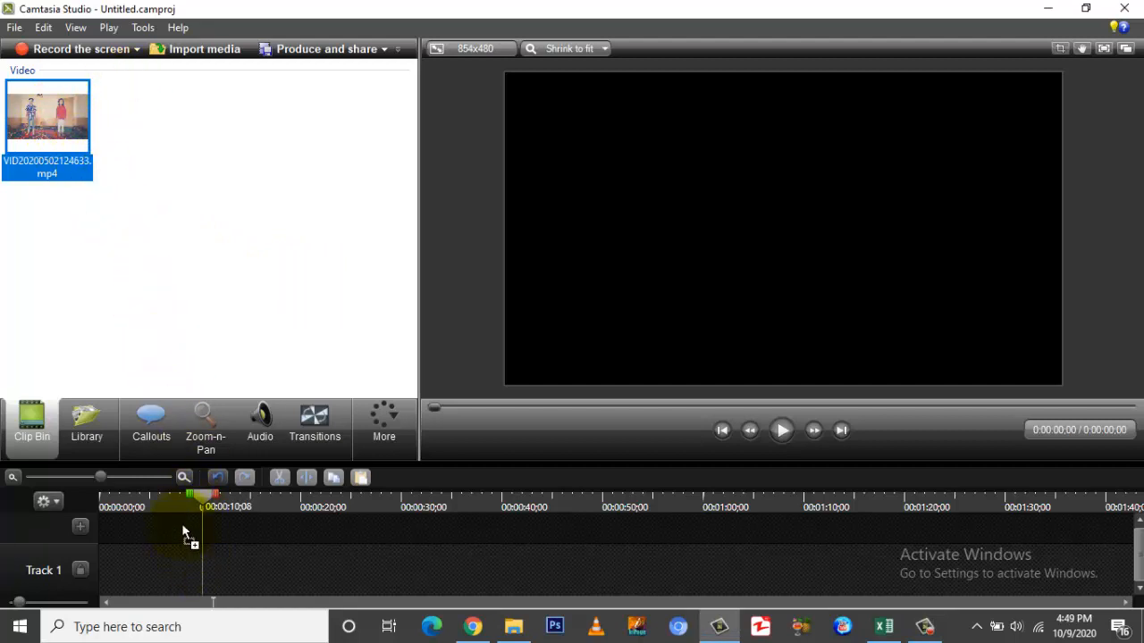
pyautogui.moveTo(181, 523); pyautogui.dragTo(182, 524)
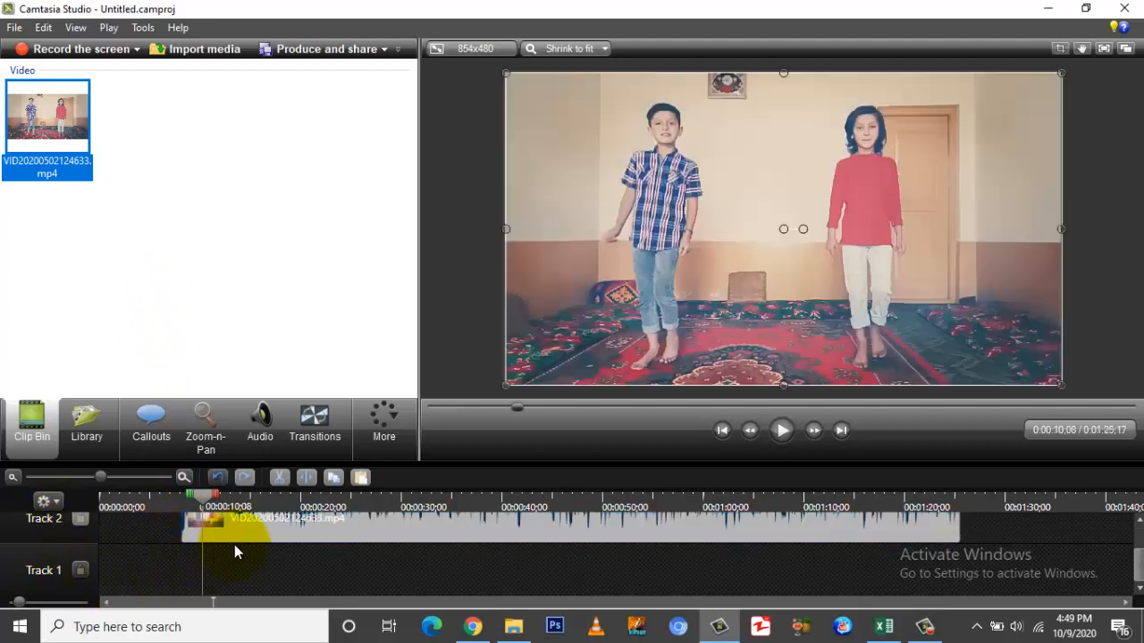
pyautogui.moveTo(272, 538); pyautogui.dragTo(167, 537)
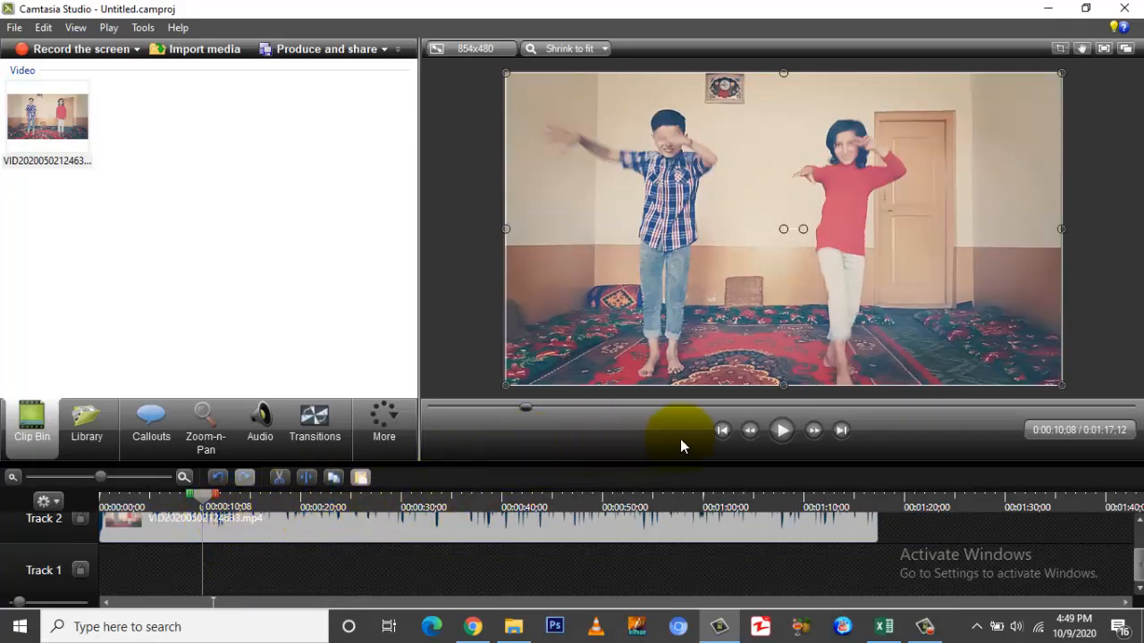
# Play part of the clip in the preview, bring Track 2 fully into view, and pause playback.
pyautogui.click(781, 432)
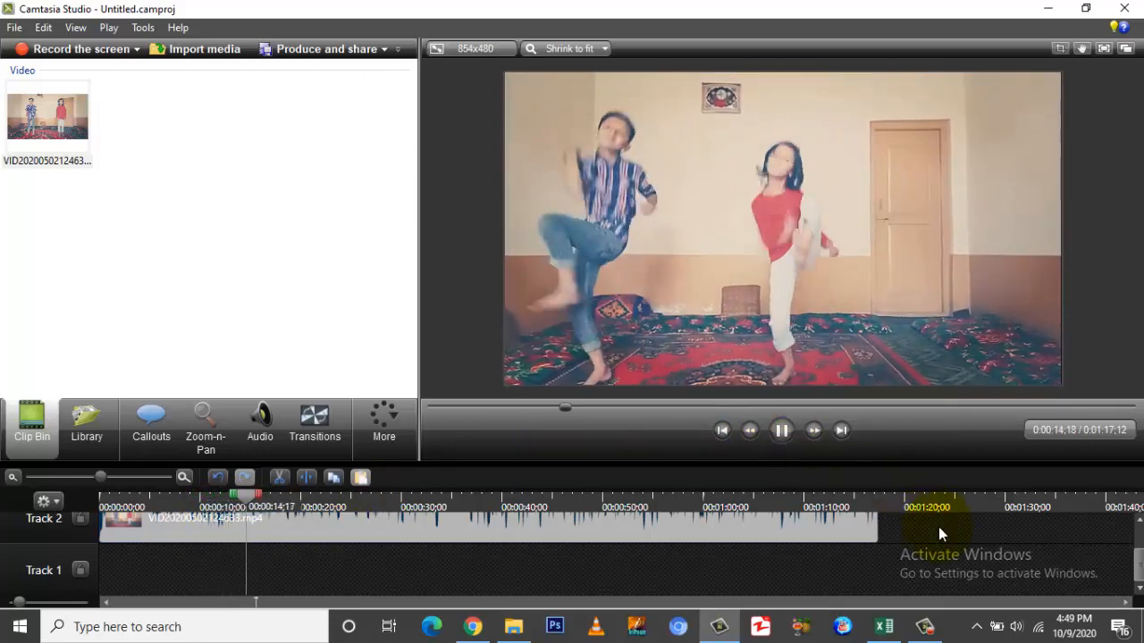
pyautogui.scroll(2, 939, 527)
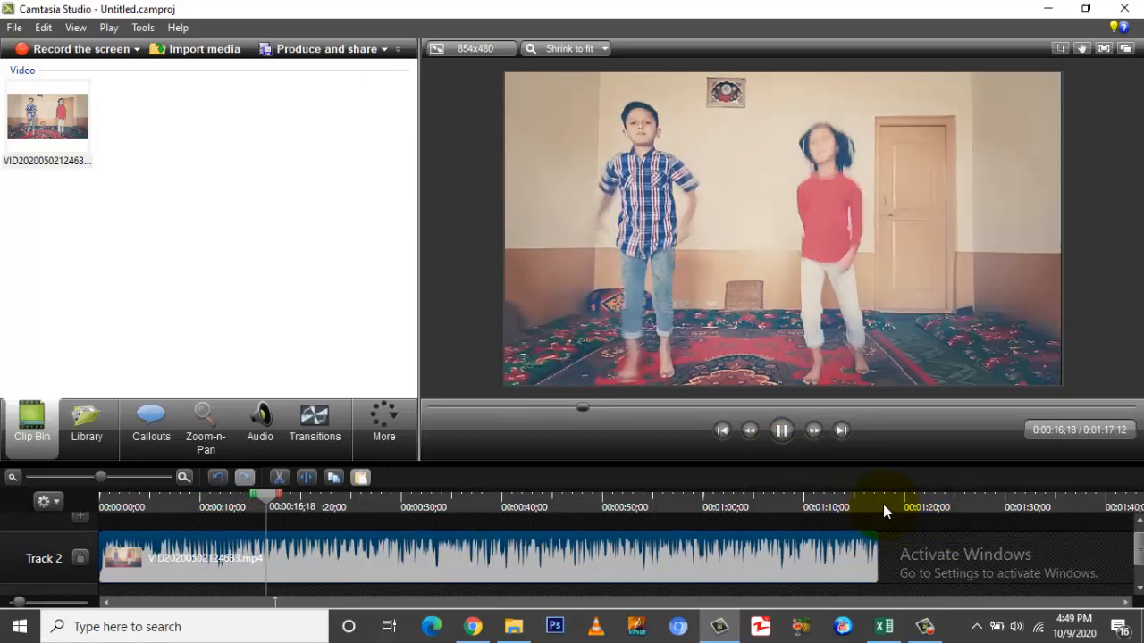
pyautogui.click(784, 432)
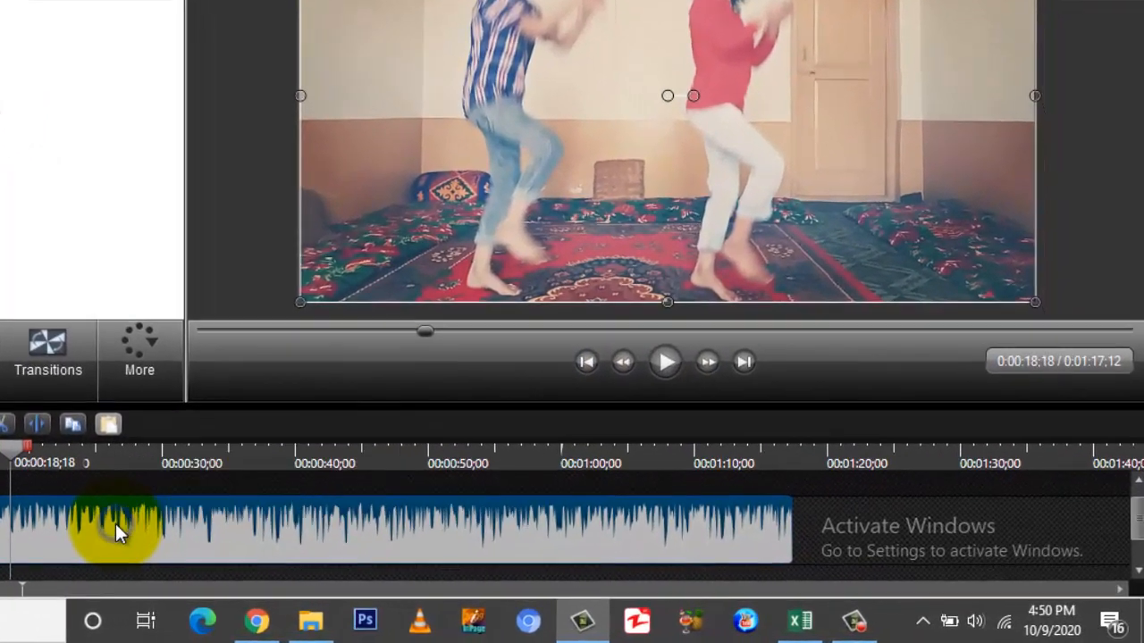
# Separate the video and audio of the clip on Track 2.
pyautogui.rightClick(145, 526)
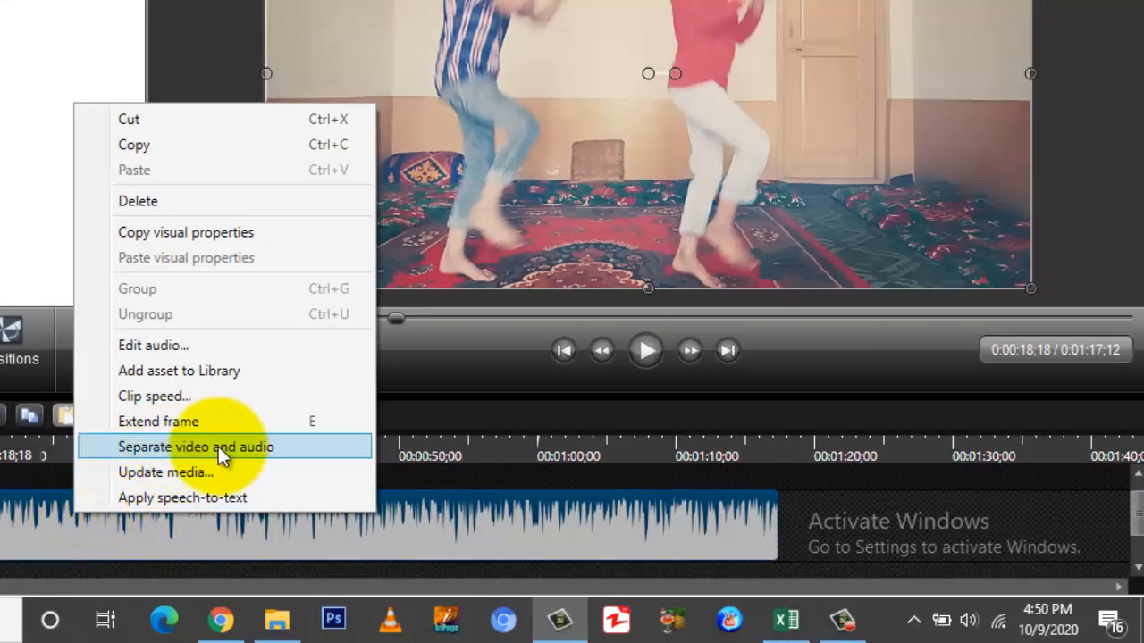
pyautogui.rightClick(71, 513)
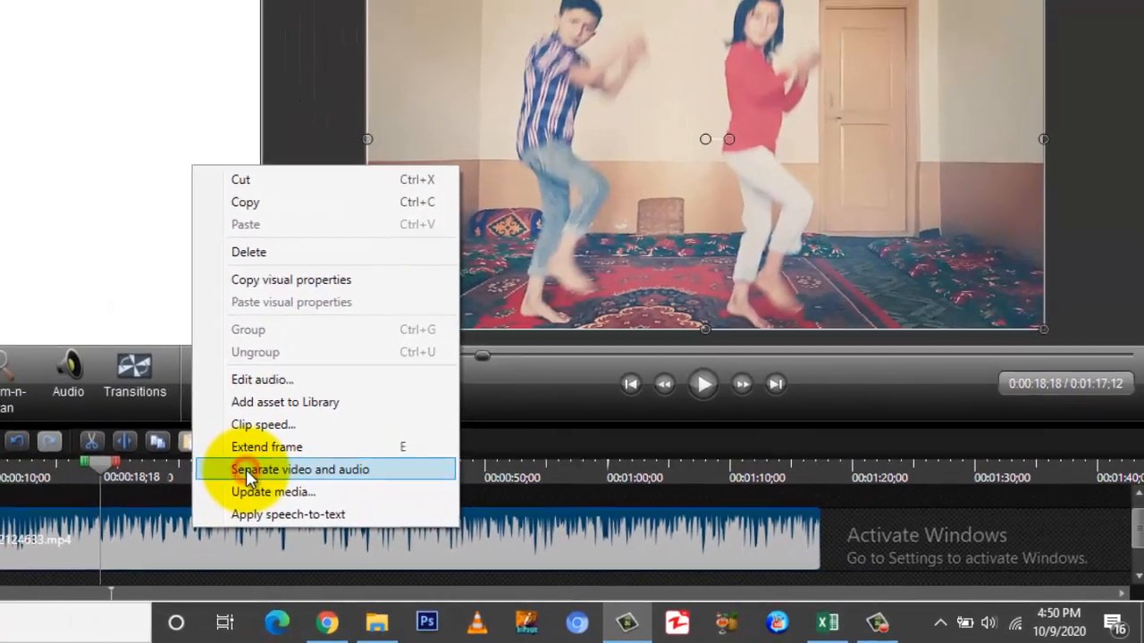
pyautogui.click(246, 469)
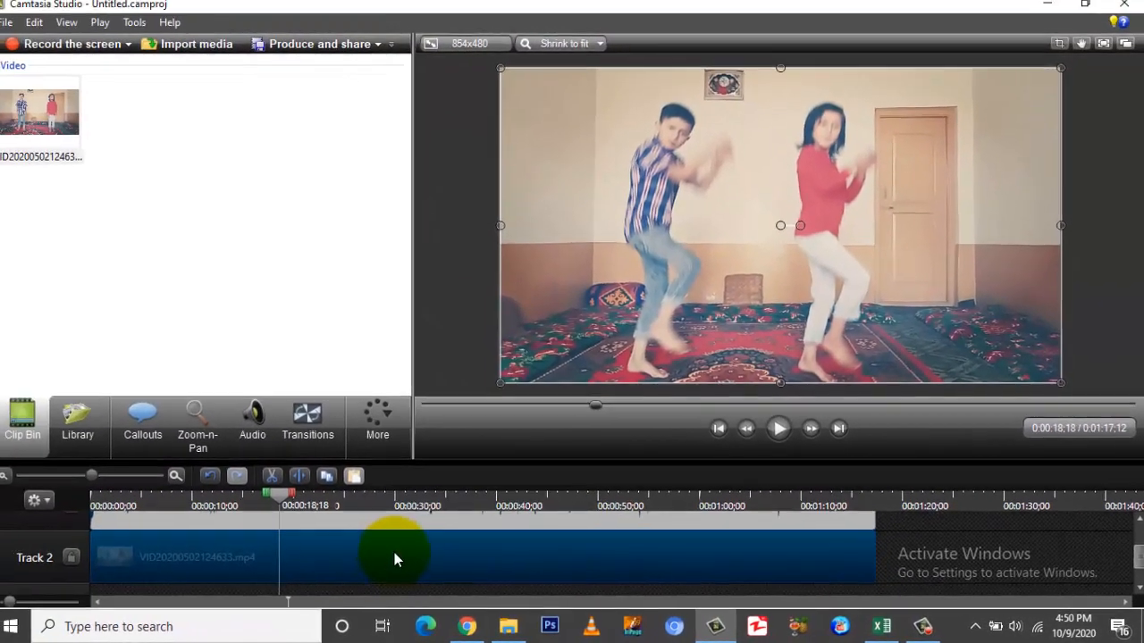
pyautogui.scroll(-1, 336, 559)
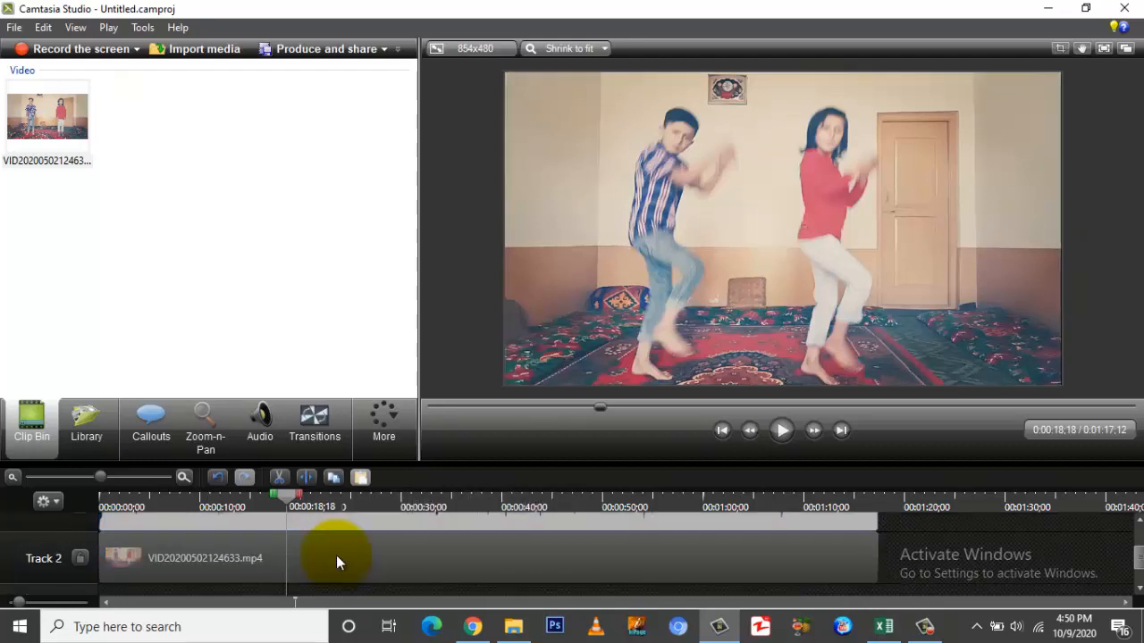
# Enlarge the timeline area so that several tracks fit in view.
pyautogui.scroll(1, 336, 559)
pyautogui.moveTo(404, 464); pyautogui.dragTo(403, 403)
pyautogui.click(401, 528)
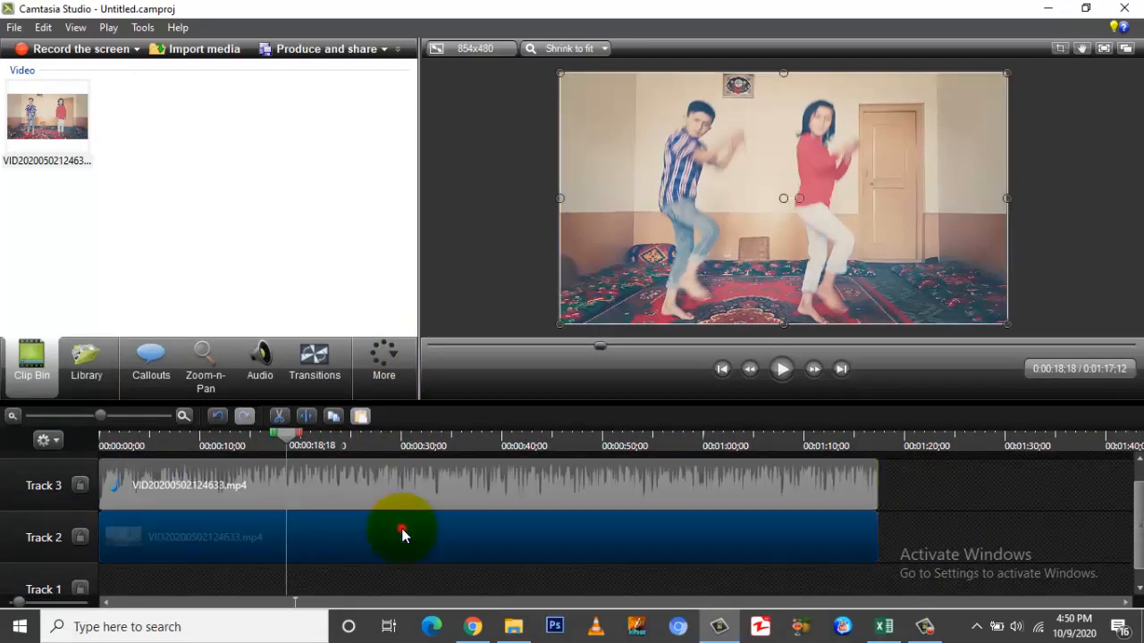
# Move the separated audio clip from Track 3 to Track 1, beneath the video clip.
pyautogui.click(214, 537)
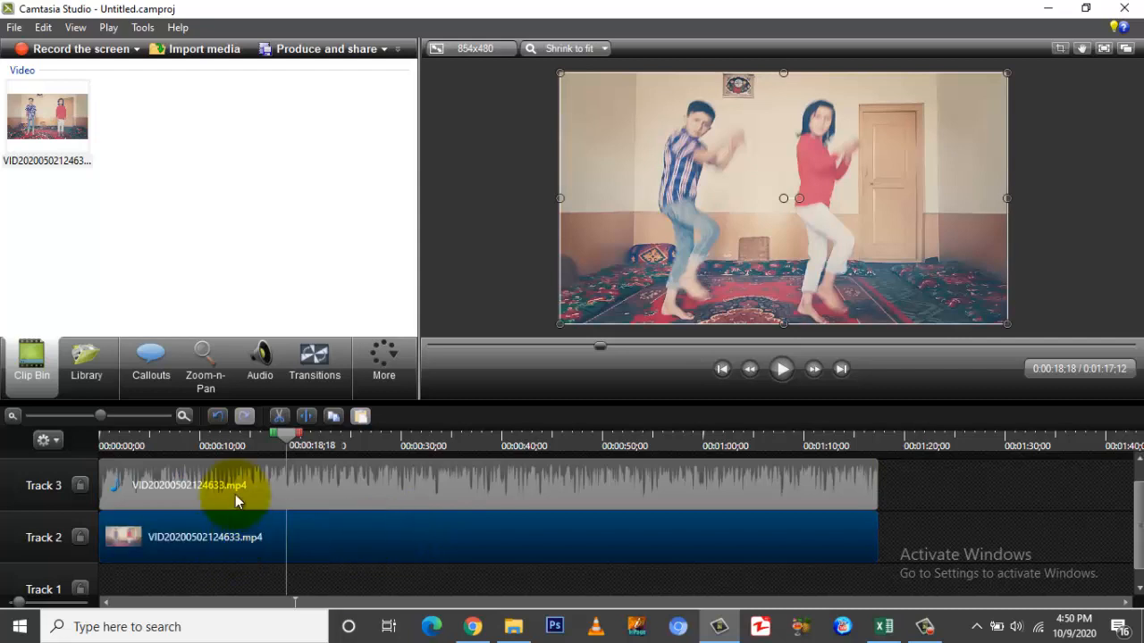
pyautogui.click(236, 490)
pyautogui.click(229, 534)
pyautogui.click(237, 495)
pyautogui.moveTo(237, 493); pyautogui.dragTo(162, 580)
pyautogui.click(187, 517)
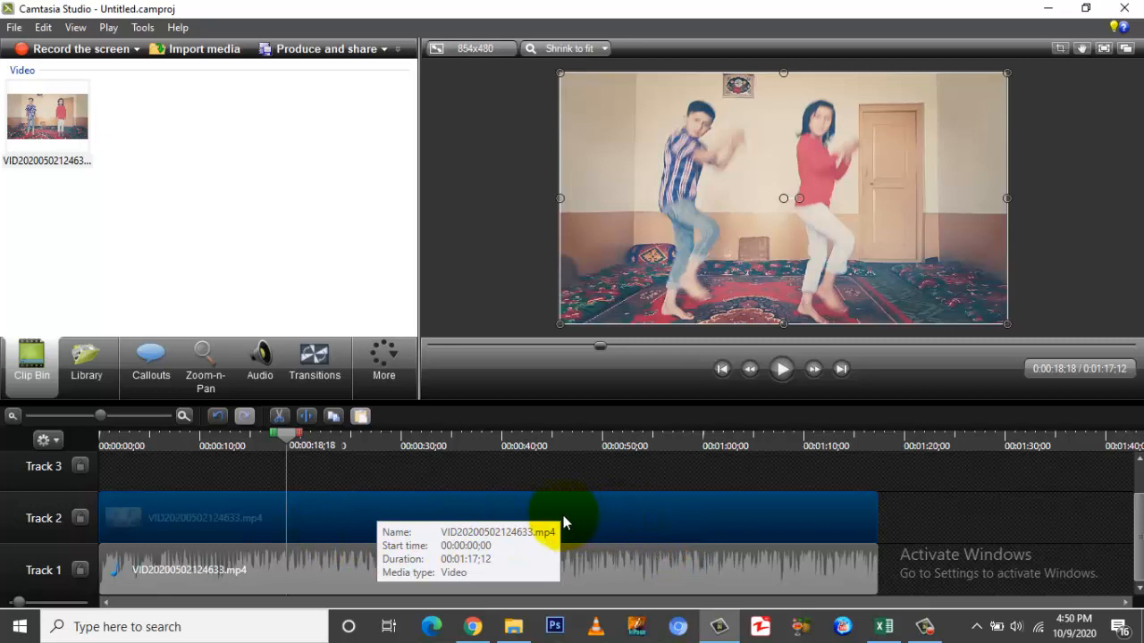
# Undo the audio clip's move to Track 1 and the separation of video and audio.
pyautogui.click(893, 518)
pyautogui.click(811, 558)
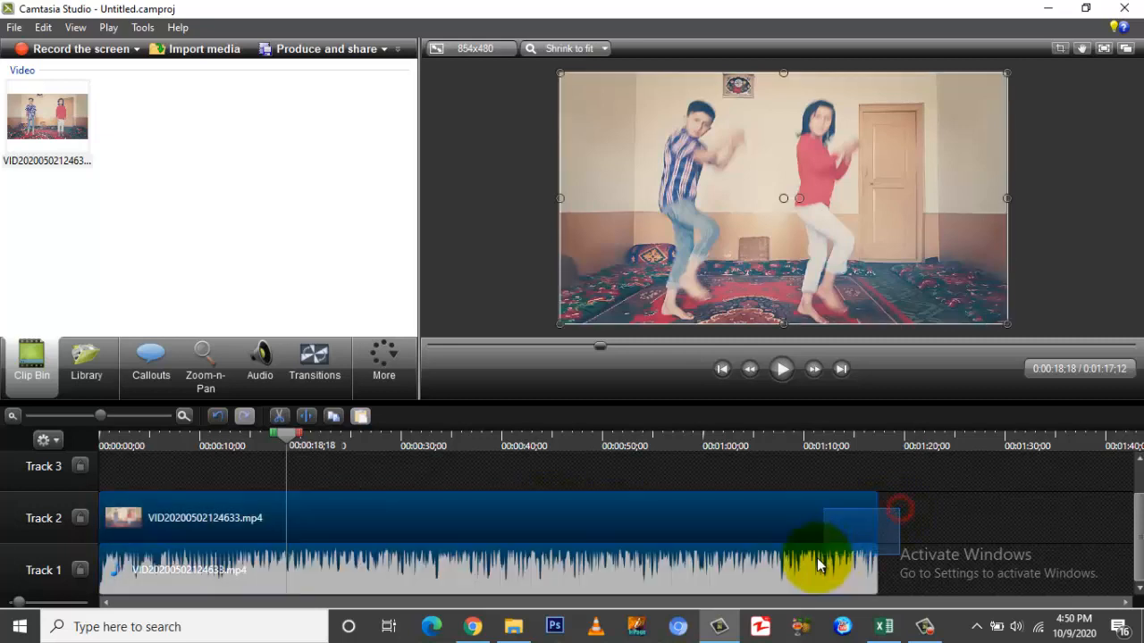
pyautogui.rightClick(774, 561)
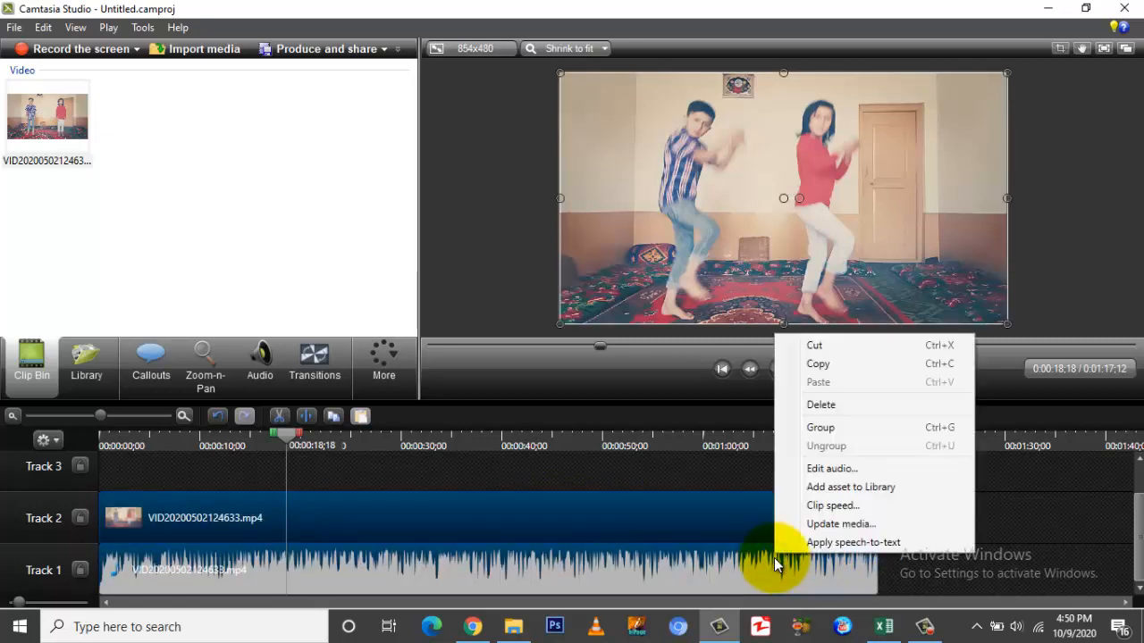
pyautogui.click(820, 514)
pyautogui.hotkey('ctrl', 'z')
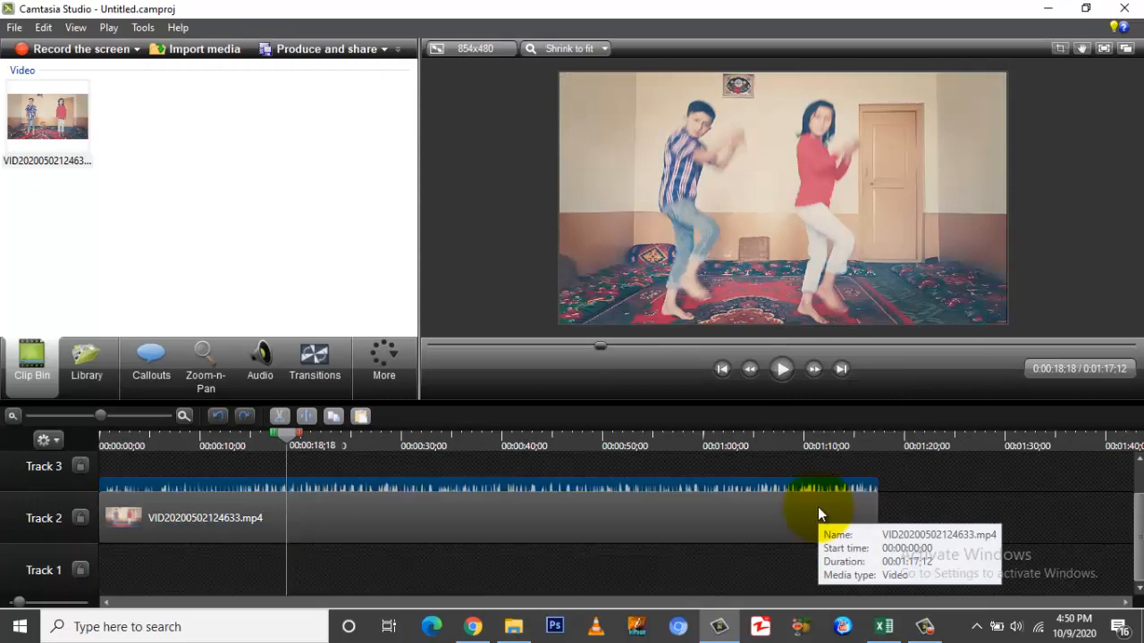
pyautogui.hotkey('ctrl', 'z')
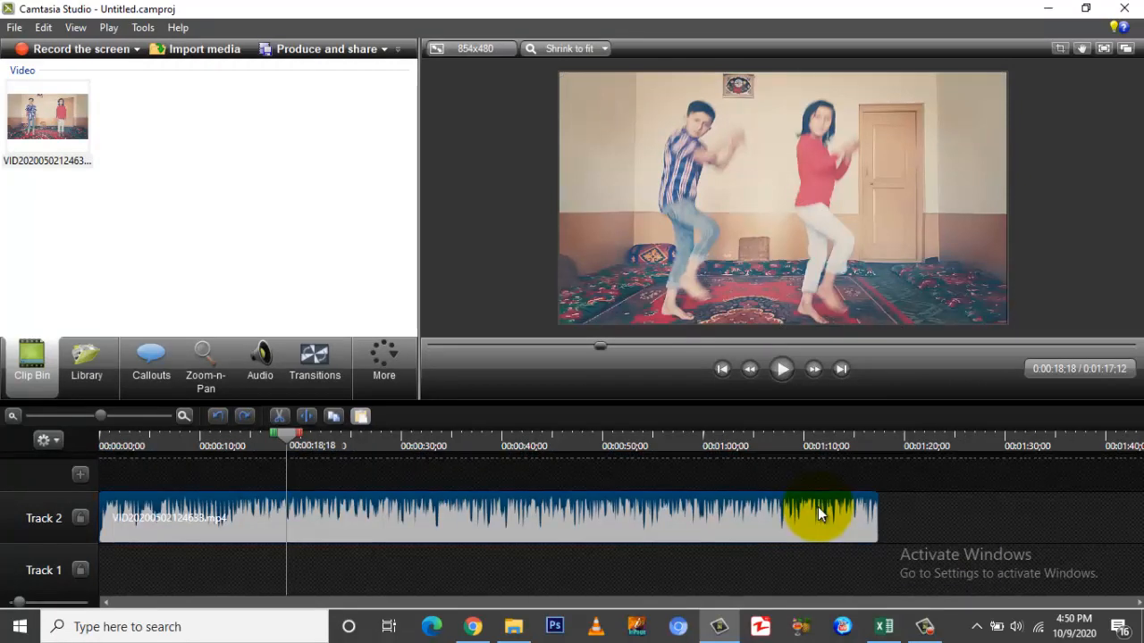
# Set the speed of the clip on Track 2 to 85% of the original clip speed.
pyautogui.click(809, 512)
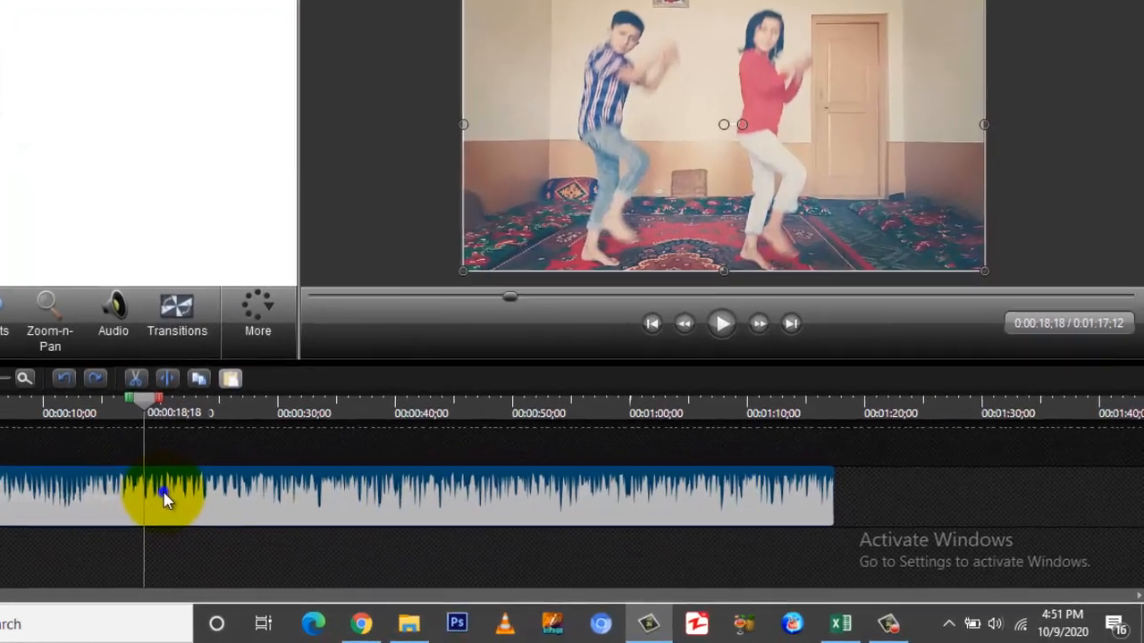
pyautogui.rightClick(298, 517)
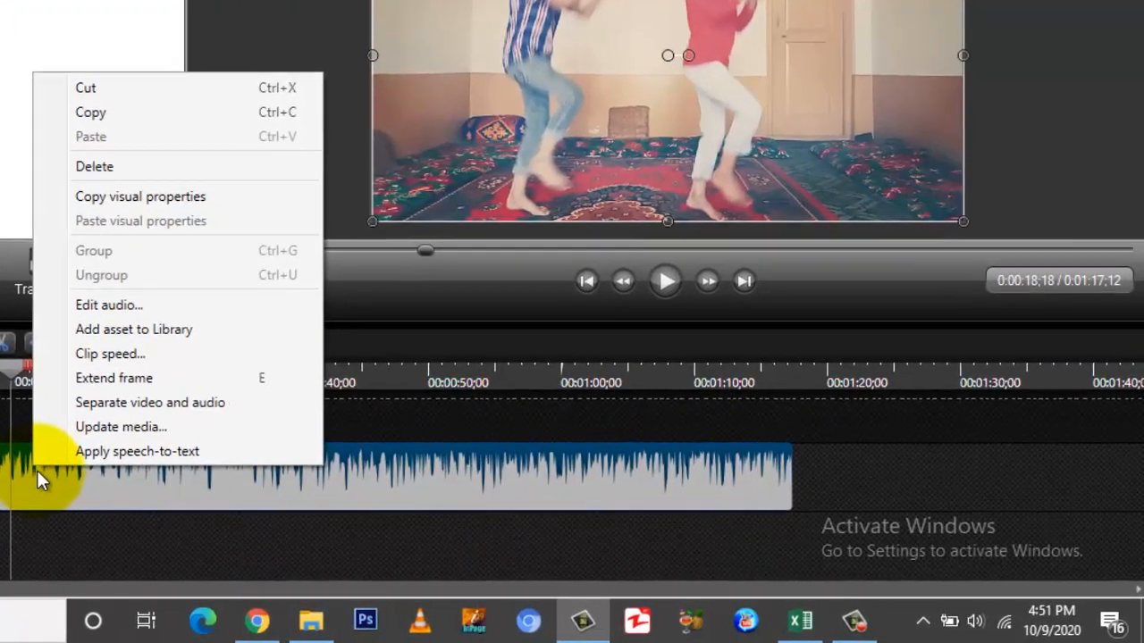
pyautogui.click(100, 354)
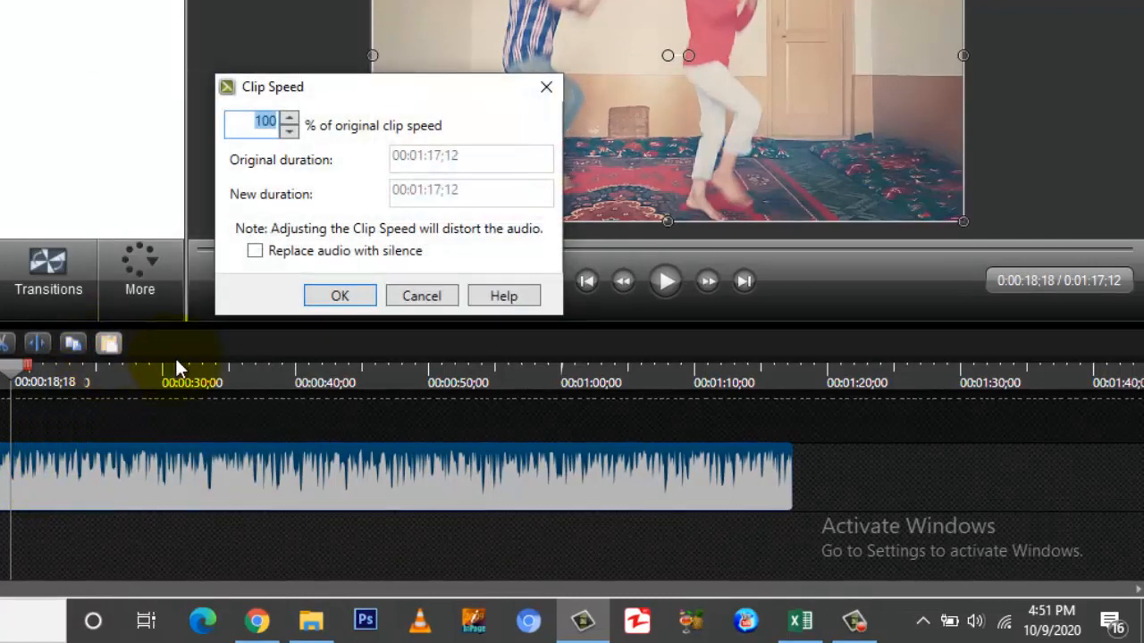
pyautogui.click(289, 131)
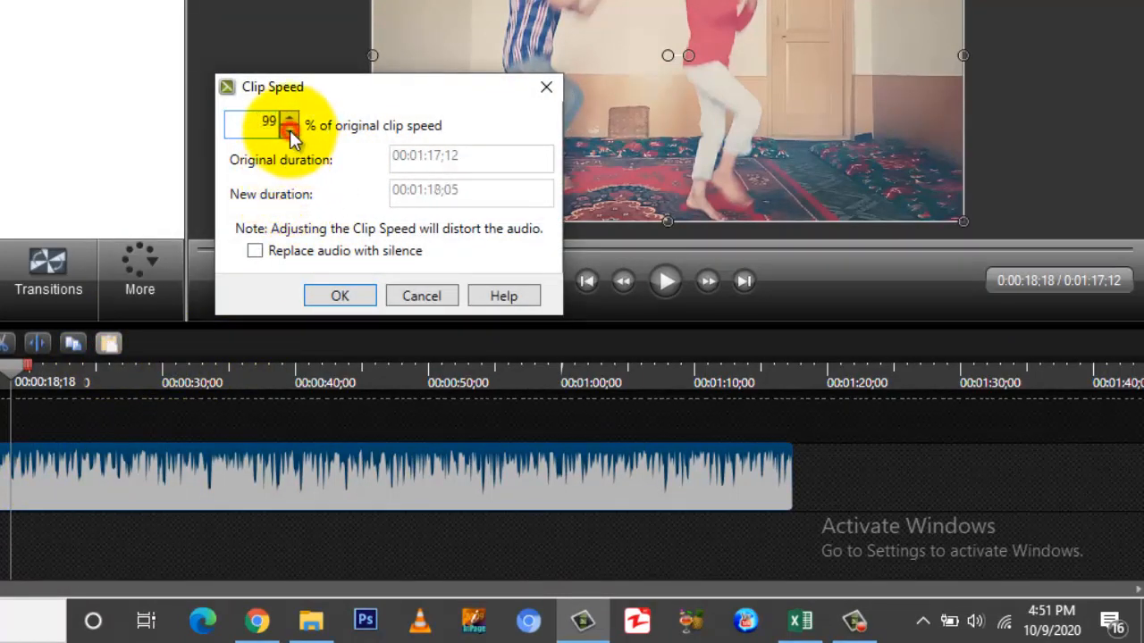
pyautogui.click(290, 131)
pyautogui.click(289, 132)
pyautogui.click(289, 131)
pyautogui.click(290, 132)
pyautogui.click(290, 132)
pyautogui.click(289, 132)
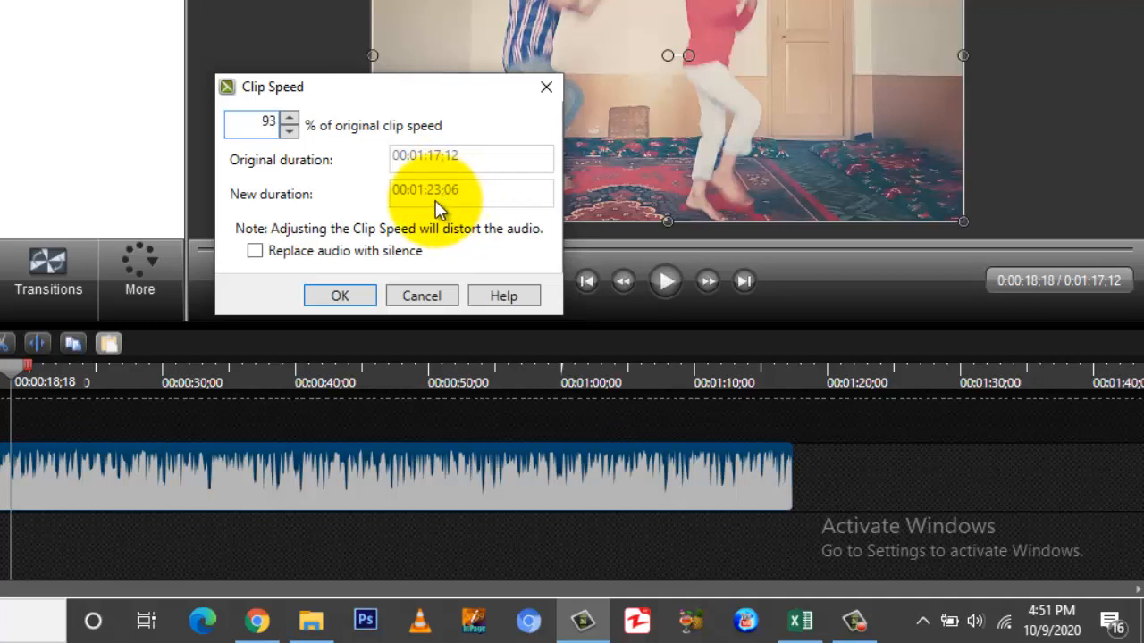
pyautogui.click(288, 131)
pyautogui.click(289, 132)
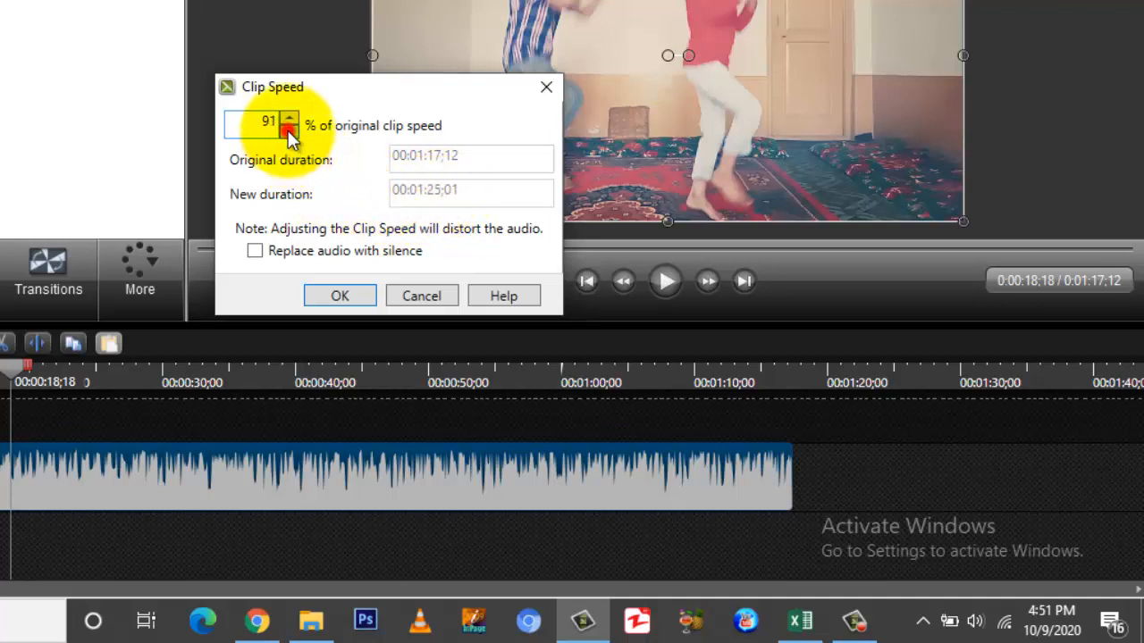
pyautogui.click(288, 132)
pyautogui.click(288, 131)
pyautogui.click(289, 131)
pyautogui.click(288, 132)
pyautogui.click(288, 131)
pyautogui.click(289, 132)
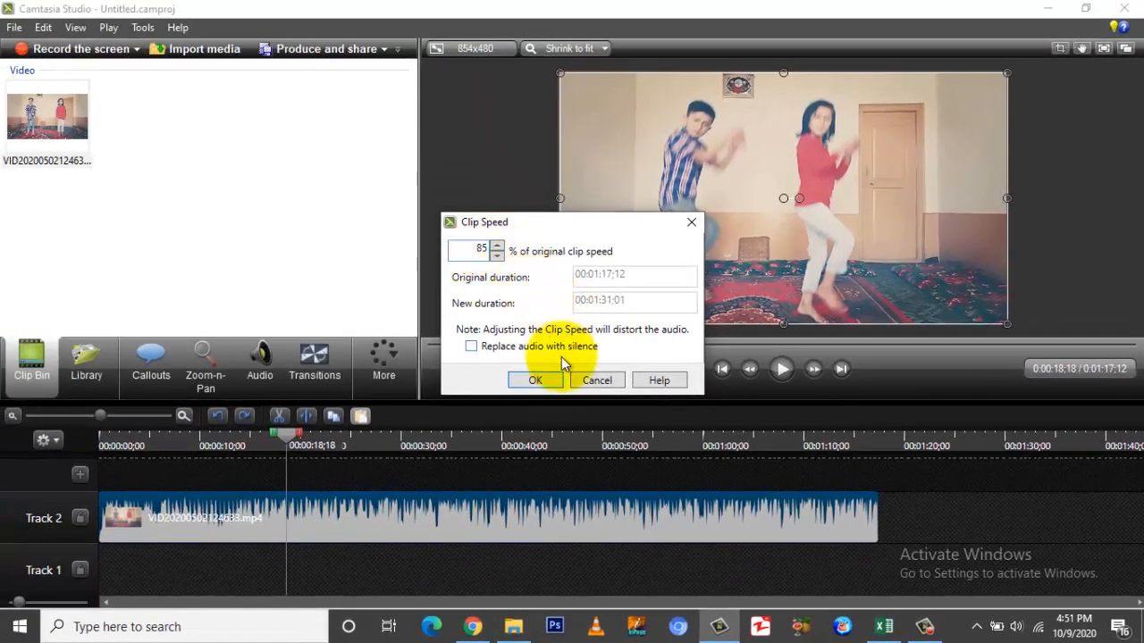
pyautogui.click(537, 381)
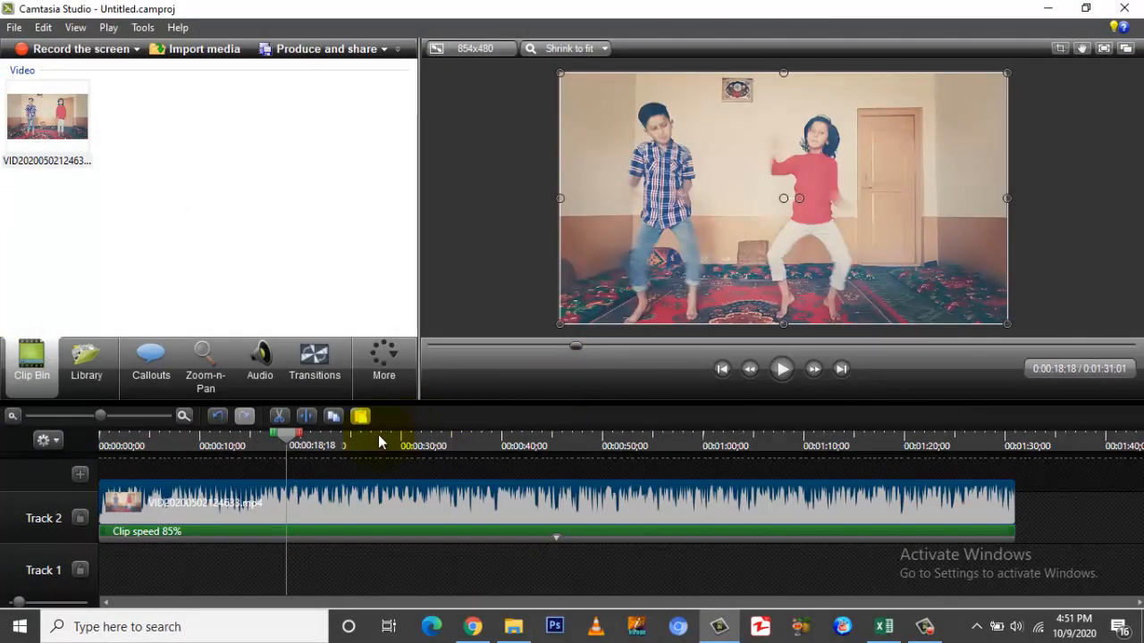
# Play a few seconds of the slowed-down clip to check its new speed.
pyautogui.click(781, 371)
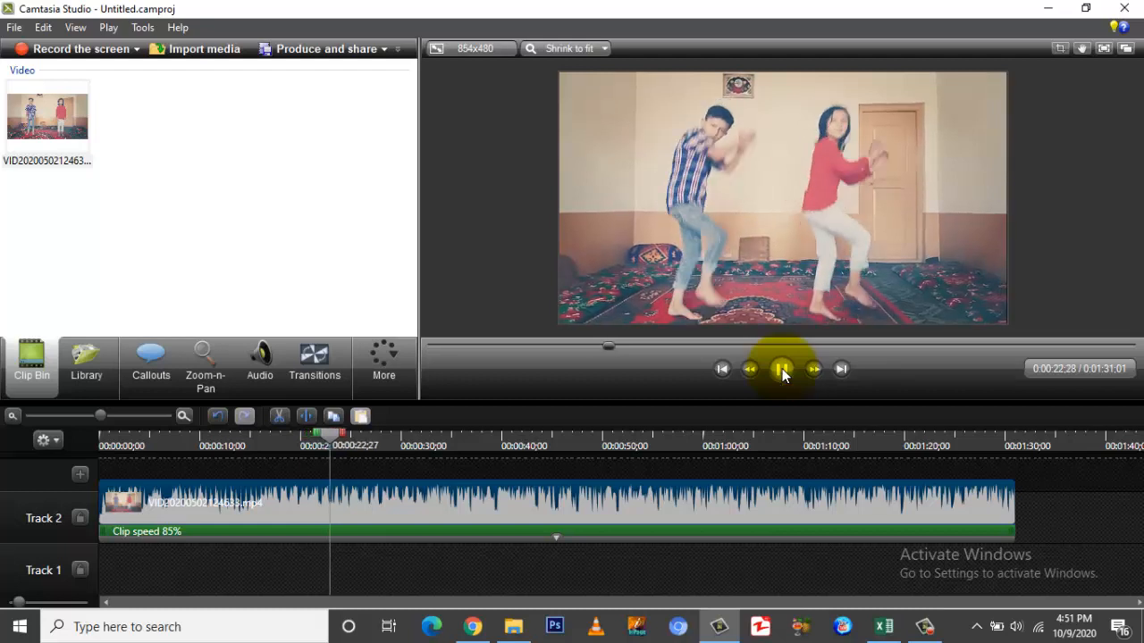
pyautogui.click(782, 370)
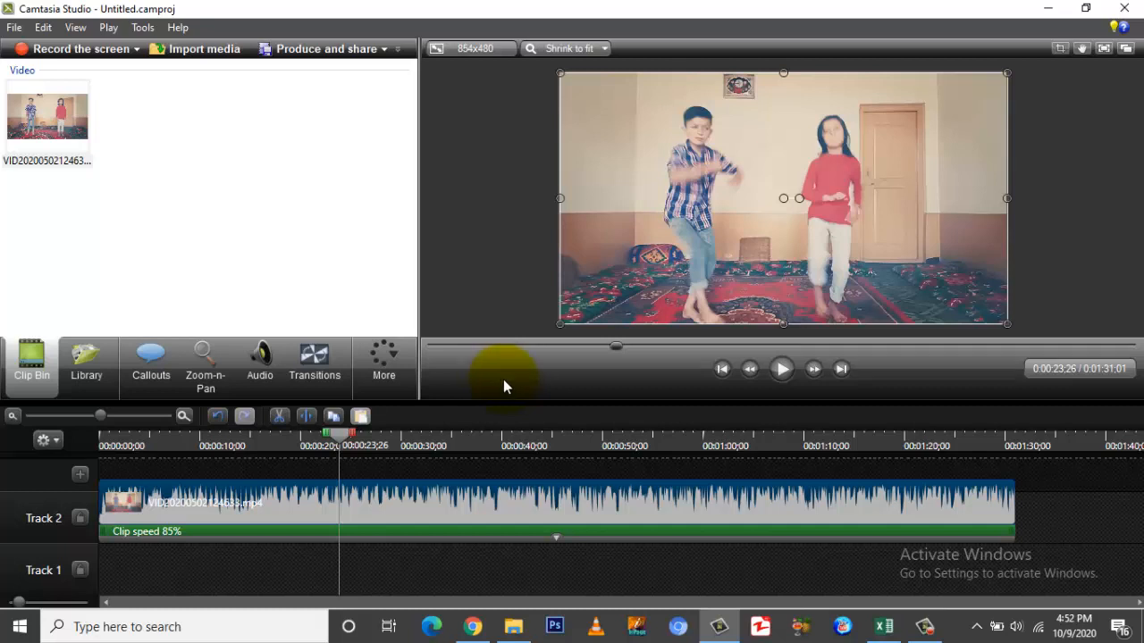
# Split the clip on Track 2 at 00:00:22;29 and again at 00:00:29;11.
pyautogui.moveTo(342, 442); pyautogui.dragTo(331, 438)
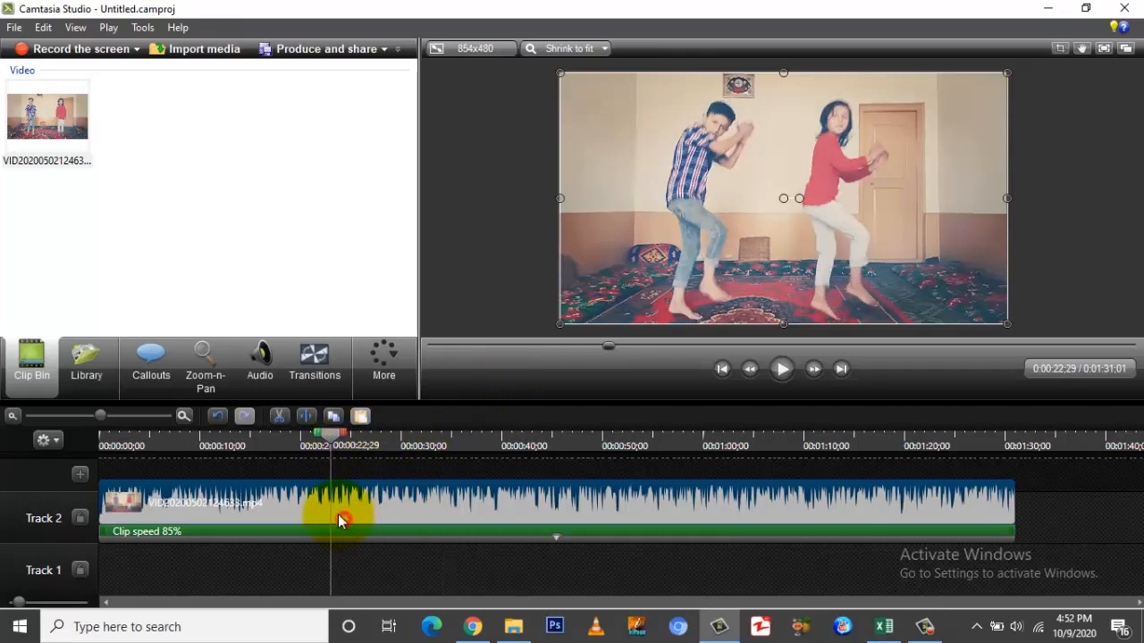
pyautogui.click(306, 417)
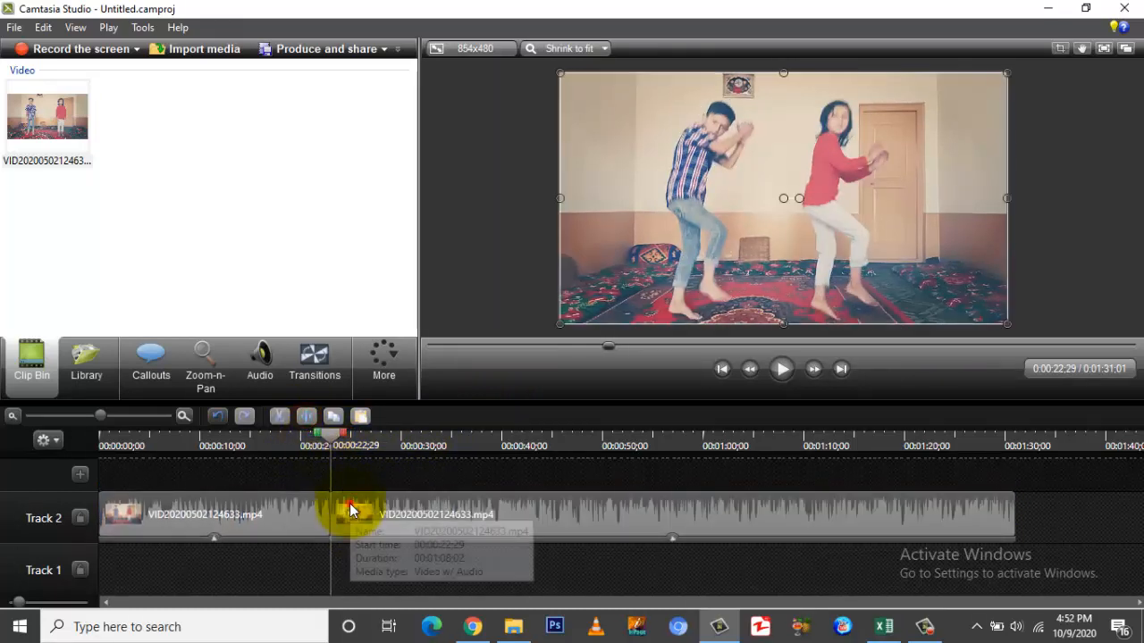
pyautogui.moveTo(332, 442); pyautogui.dragTo(399, 444)
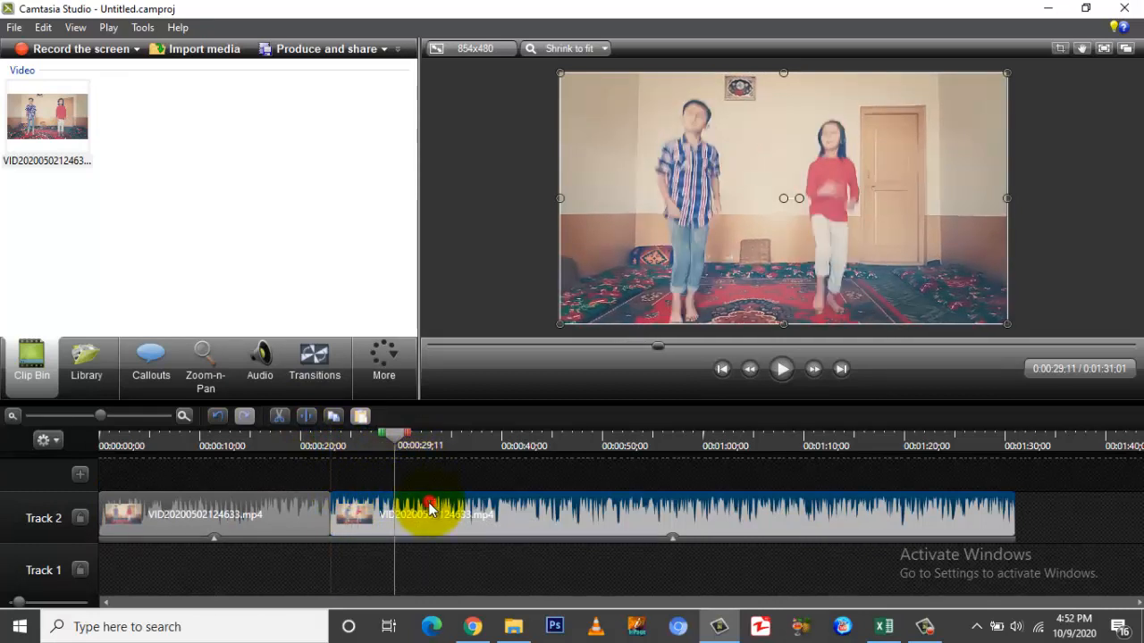
pyautogui.click(308, 417)
# Select the individual pieces of the split clip, ending with the short middle segment on Track 2.
pyautogui.click(368, 512)
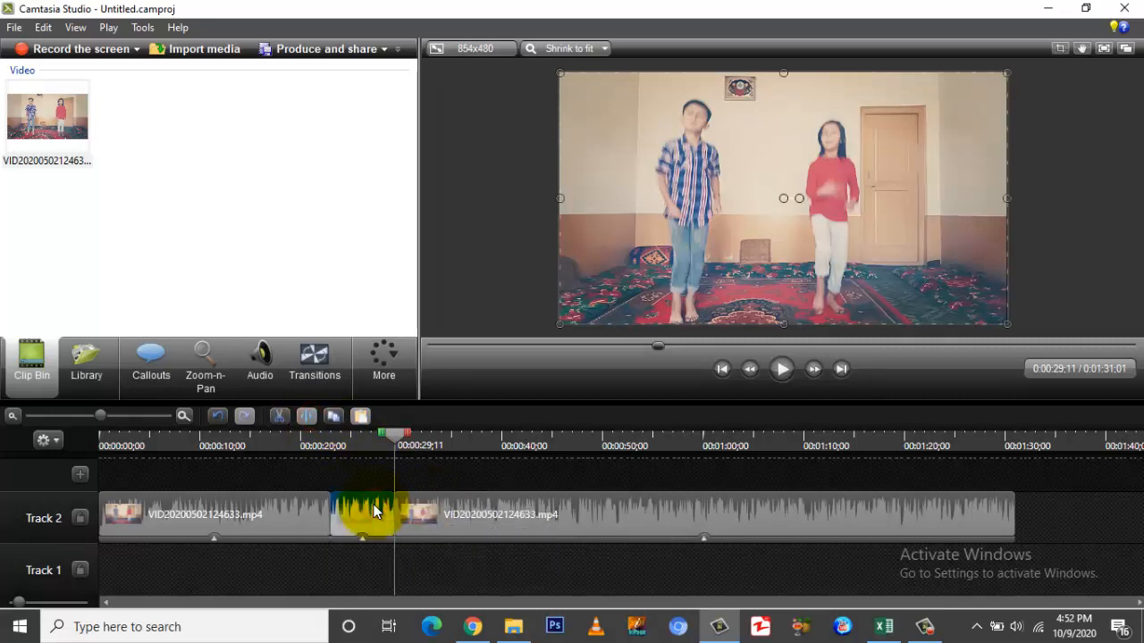
pyautogui.click(364, 508)
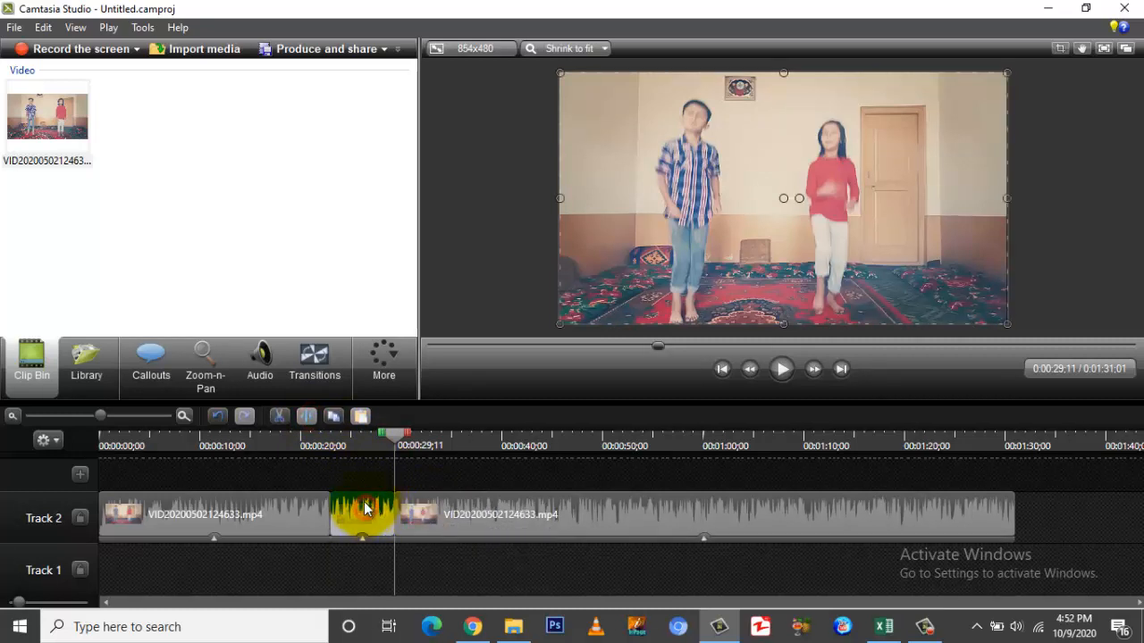
pyautogui.click(313, 516)
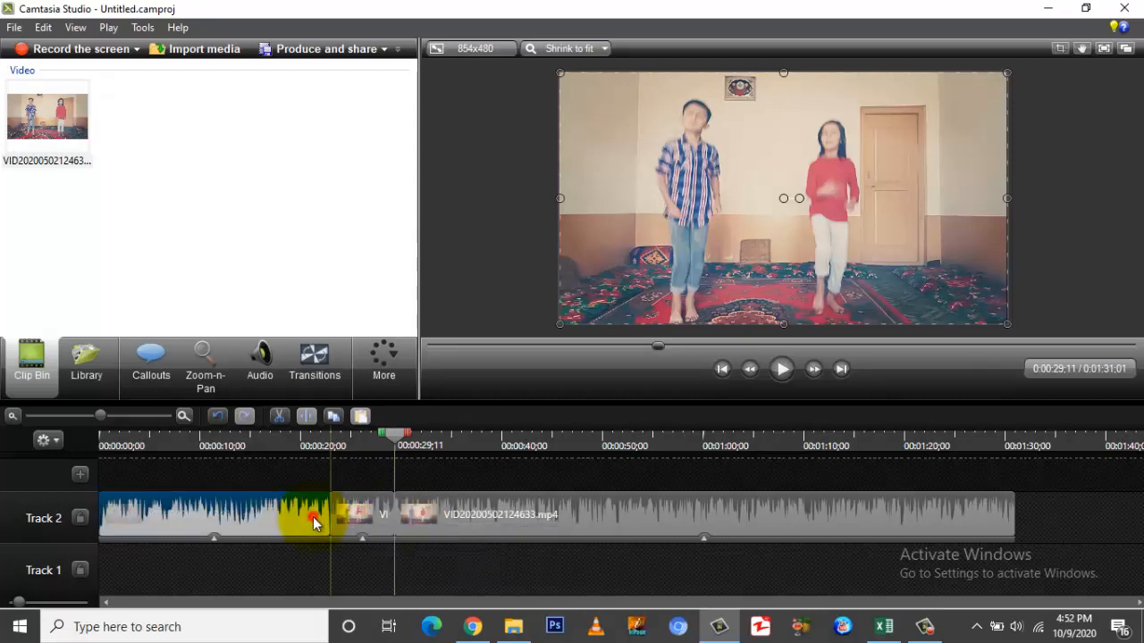
pyautogui.click(429, 513)
pyautogui.click(361, 510)
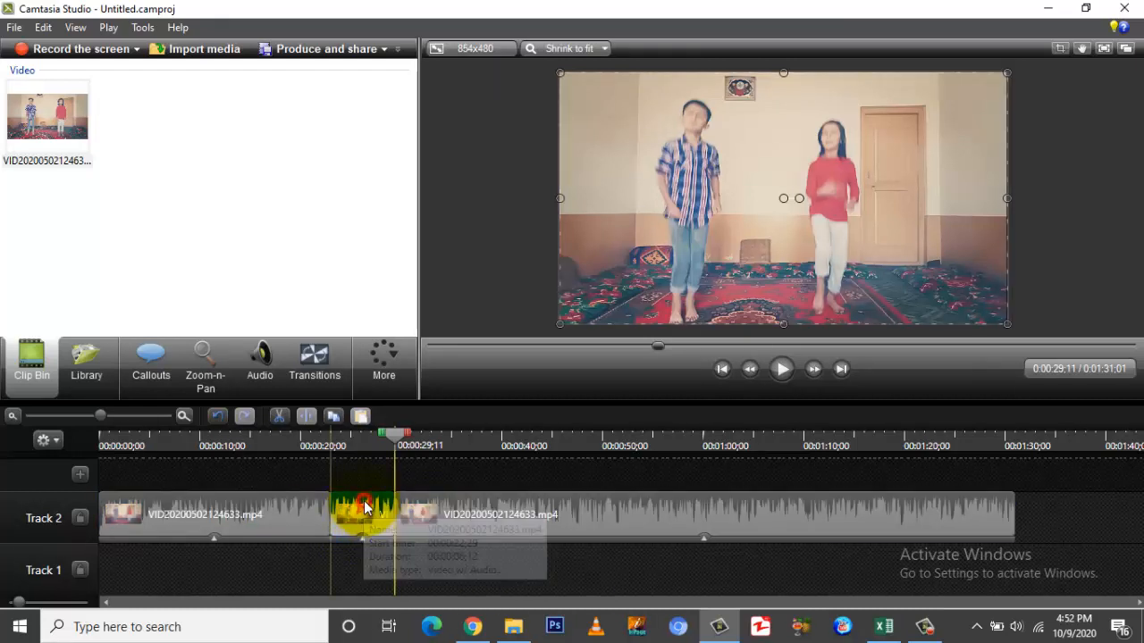
# Move the last segment on Track 2 away from the short middle segment and set the middle segment's clip speed to 75%.
pyautogui.moveTo(410, 509); pyautogui.dragTo(475, 509)
pyautogui.click(358, 510)
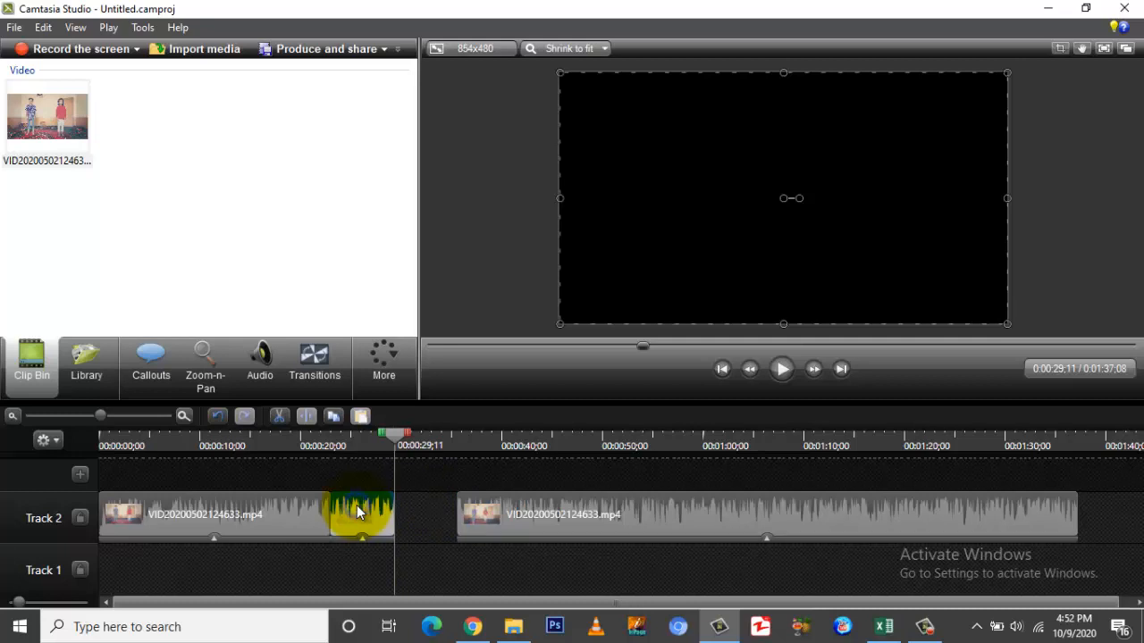
pyautogui.rightClick(359, 509)
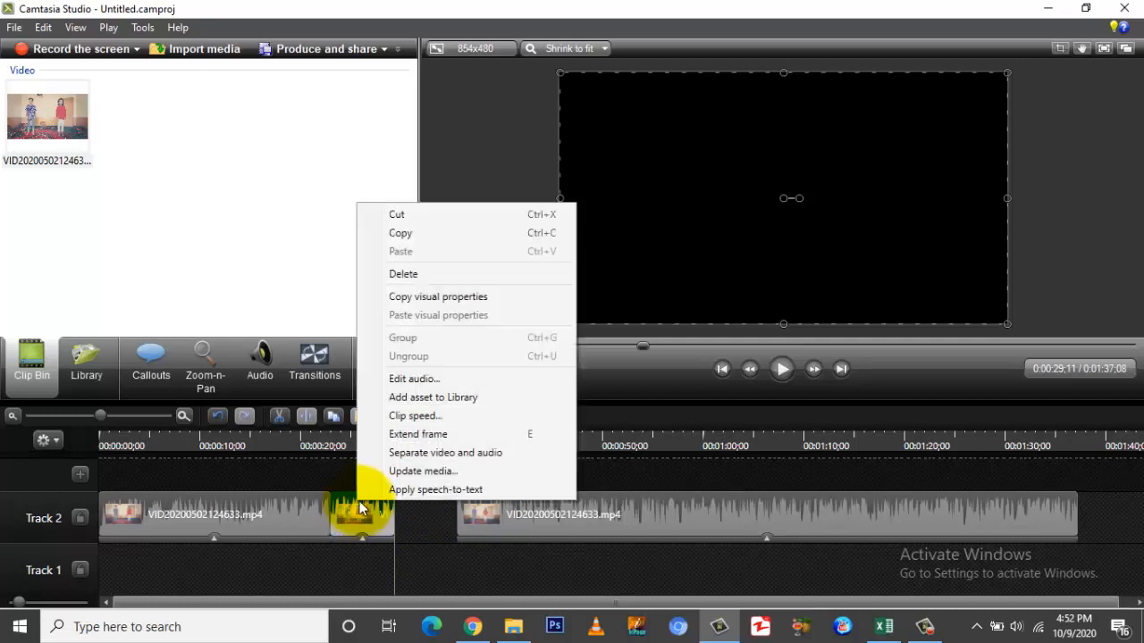
pyautogui.click(421, 415)
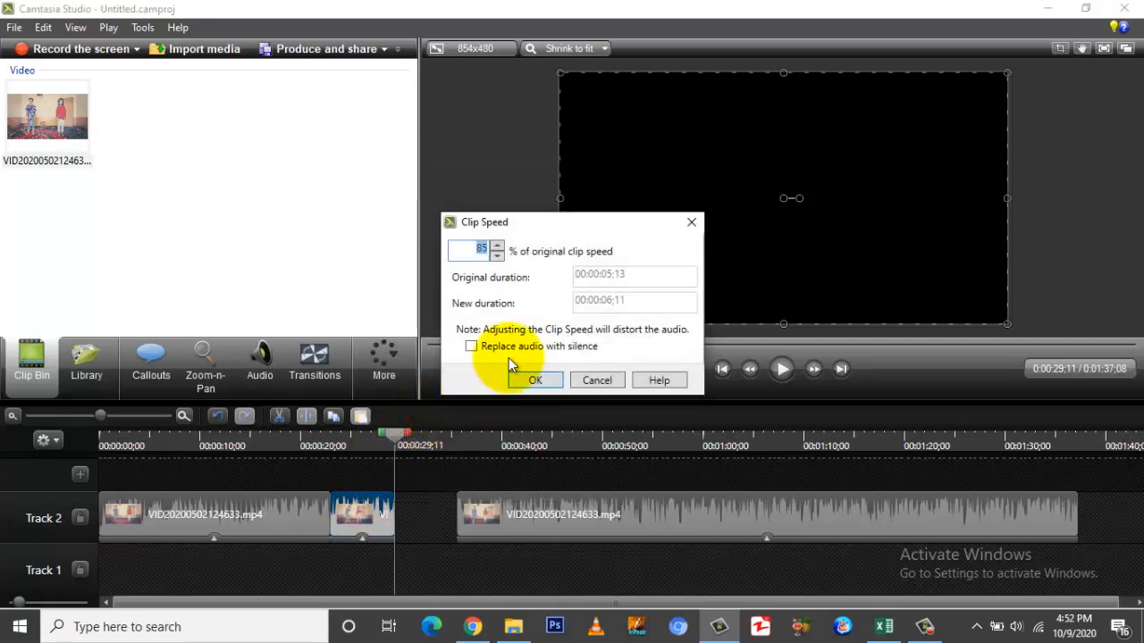
pyautogui.click(497, 256)
pyautogui.click(497, 256)
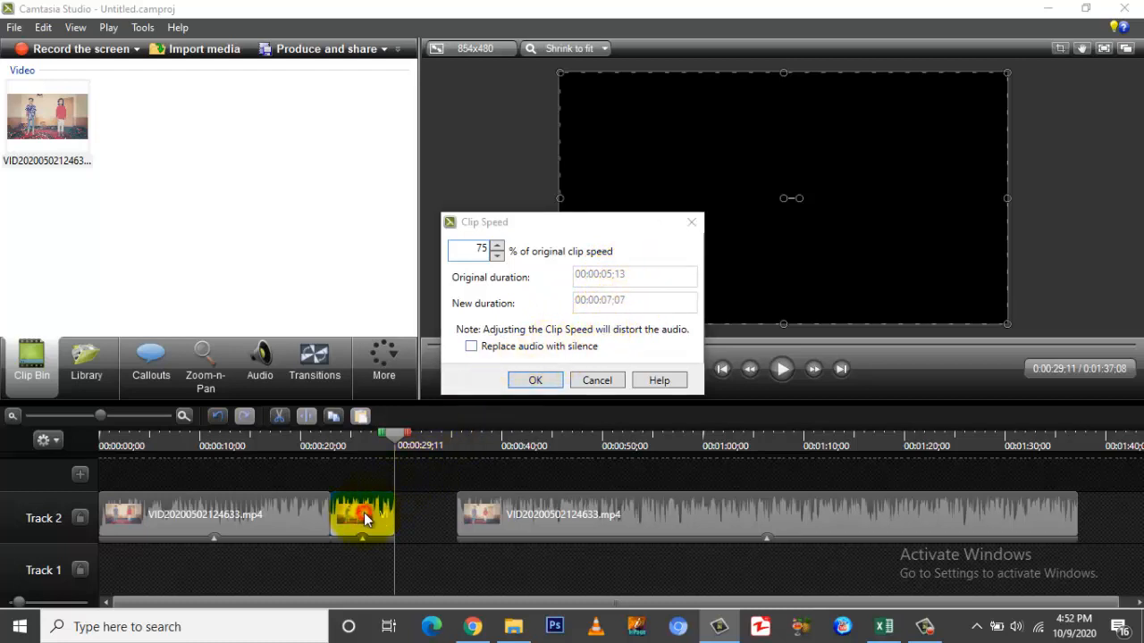
pyautogui.click(527, 380)
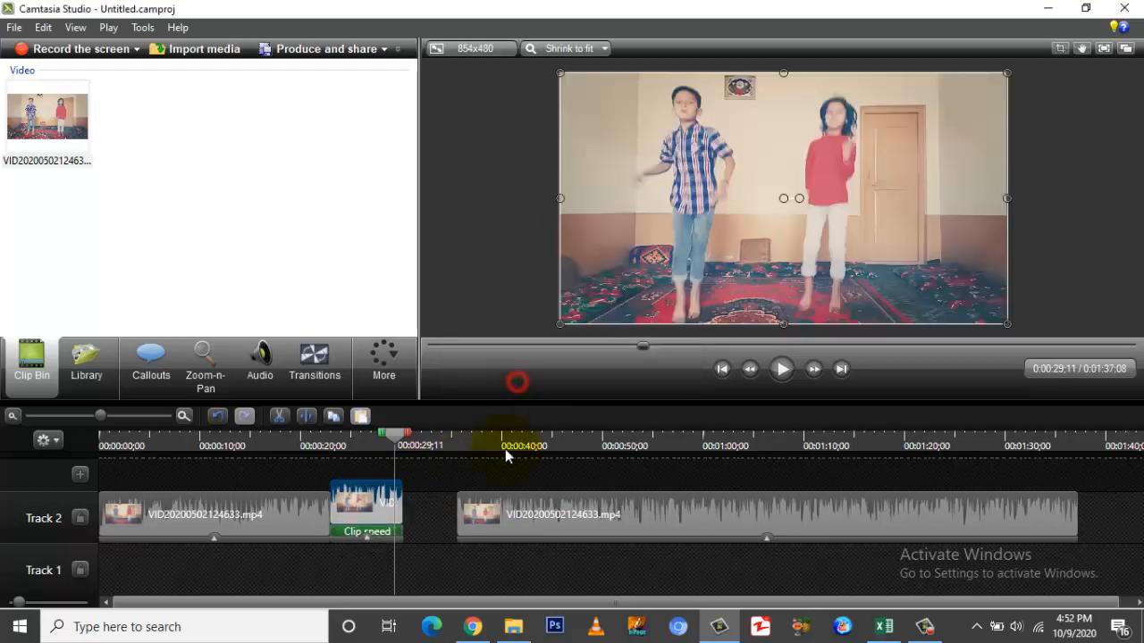
# Close the gap by moving the last segment against the slowed one, and play through the slowed segment up to 00:00:32;10.
pyautogui.moveTo(494, 508); pyautogui.dragTo(374, 483)
pyautogui.click(327, 444)
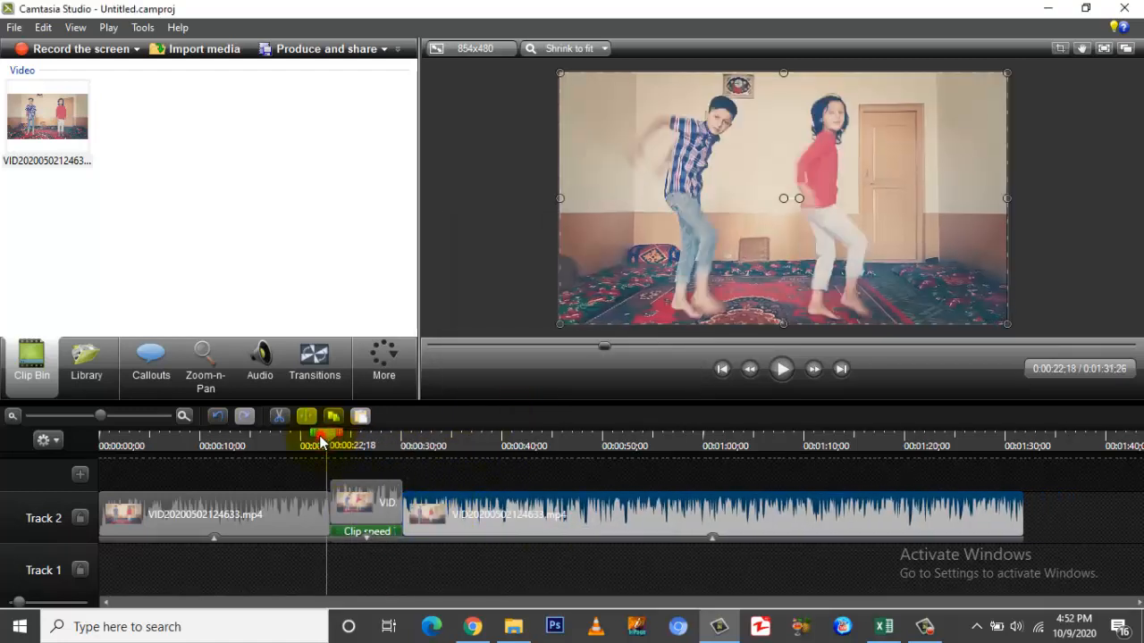
pyautogui.moveTo(321, 438); pyautogui.dragTo(296, 439)
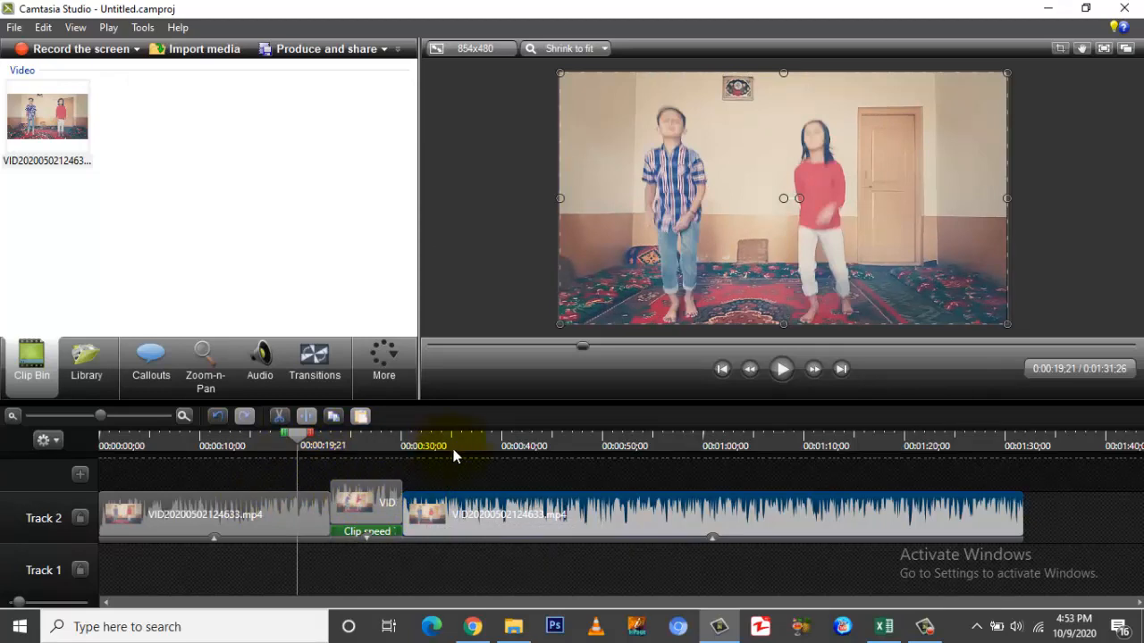
pyautogui.moveTo(455, 445); pyautogui.dragTo(316, 446)
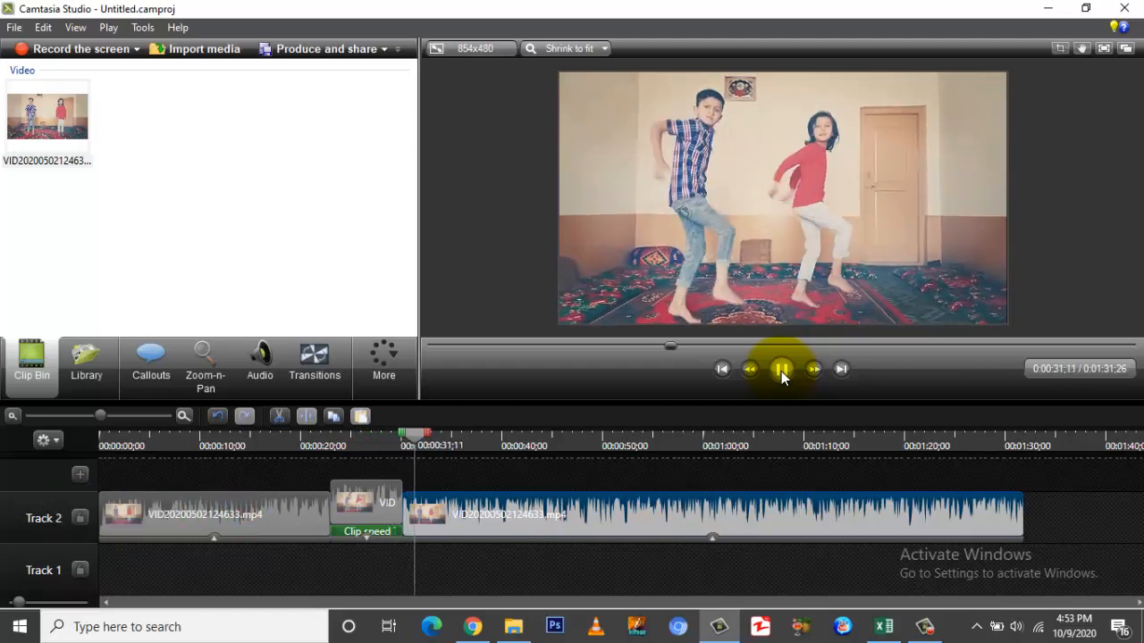
pyautogui.click(781, 369)
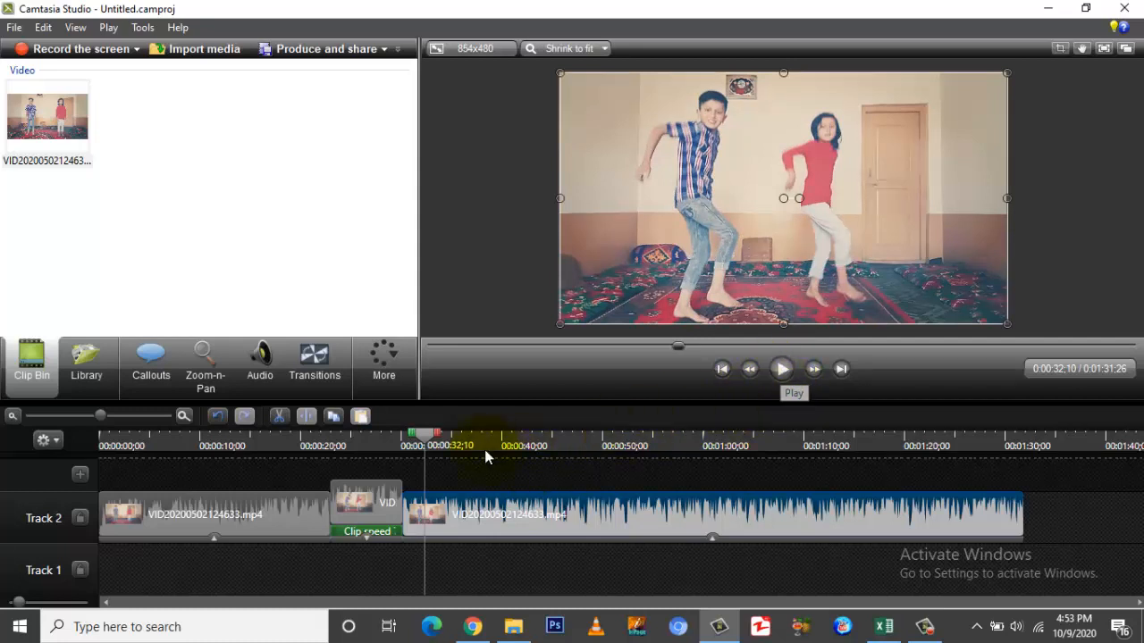
# Split the last segment on Track 2 at 00:00:32;10.
pyautogui.click(432, 510)
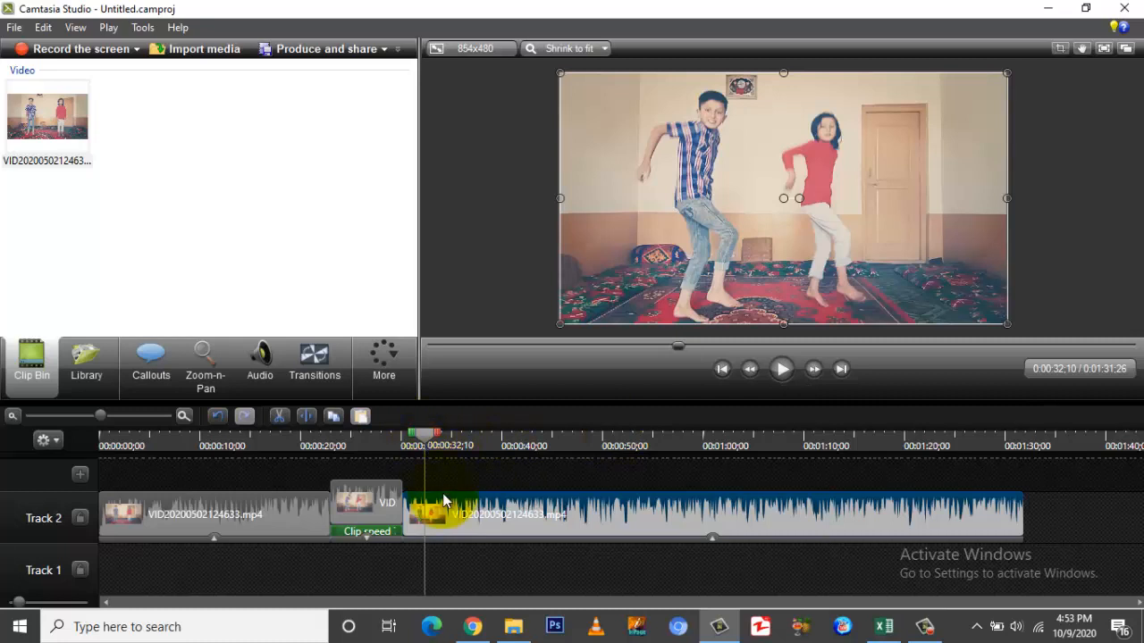
pyautogui.click(306, 417)
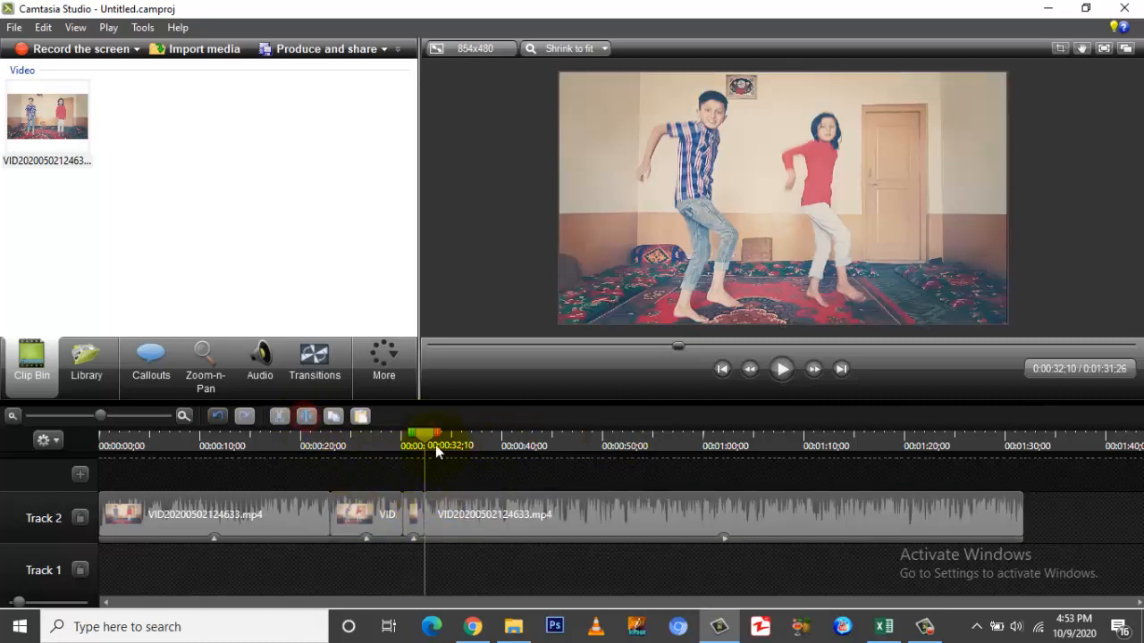
pyautogui.click(439, 442)
# Set the clip speed of the long final segment on Track 2 to 141% of the original.
pyautogui.click(484, 512)
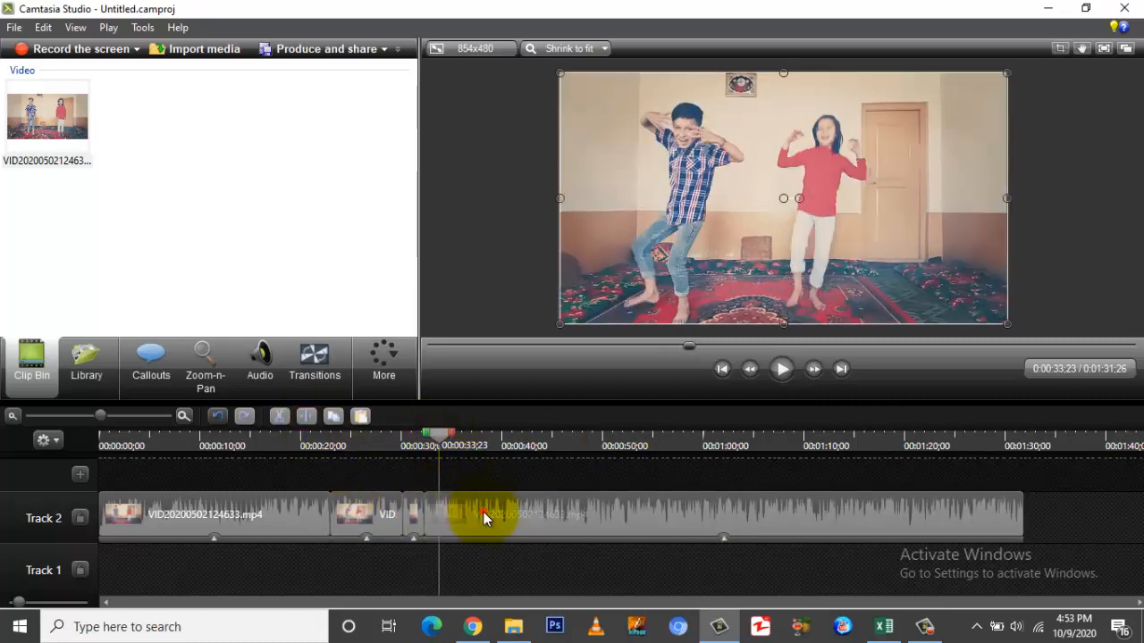
pyautogui.rightClick(484, 512)
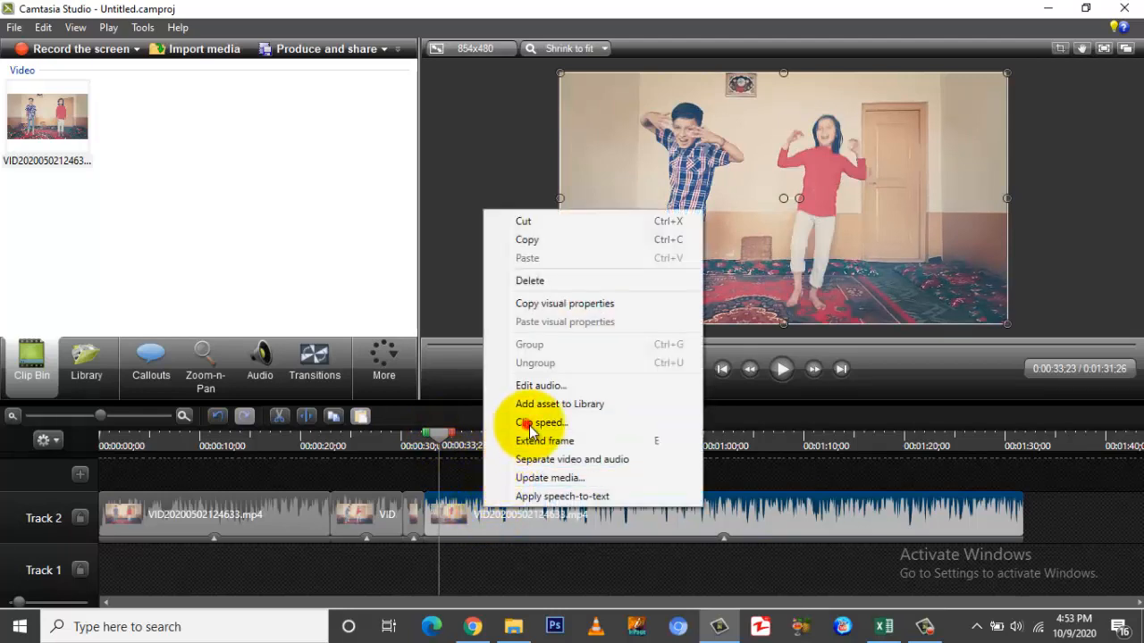
pyautogui.click(526, 421)
pyautogui.click(496, 256)
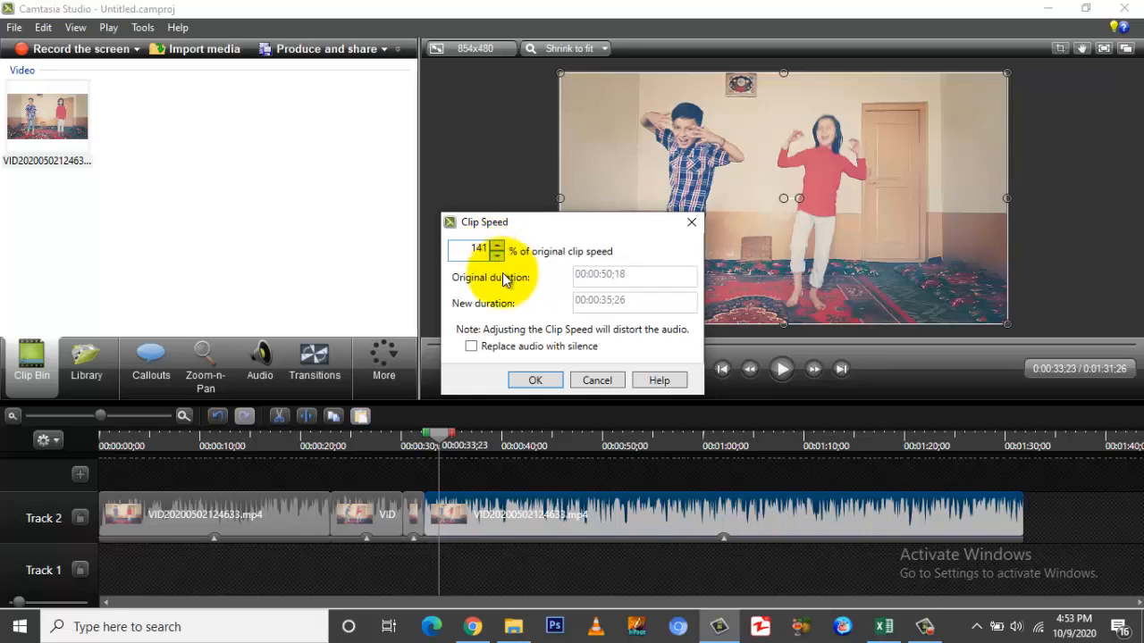
pyautogui.click(537, 381)
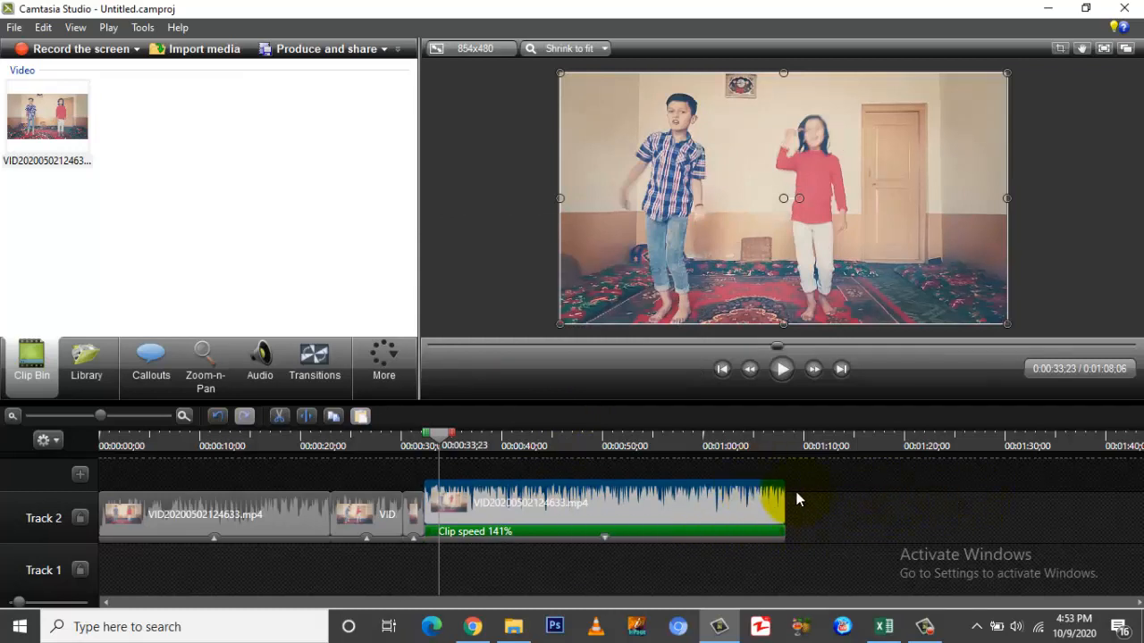
# Play the sped-up final segment from its start at 00:00:32;10 to check its speed.
pyautogui.click(637, 497)
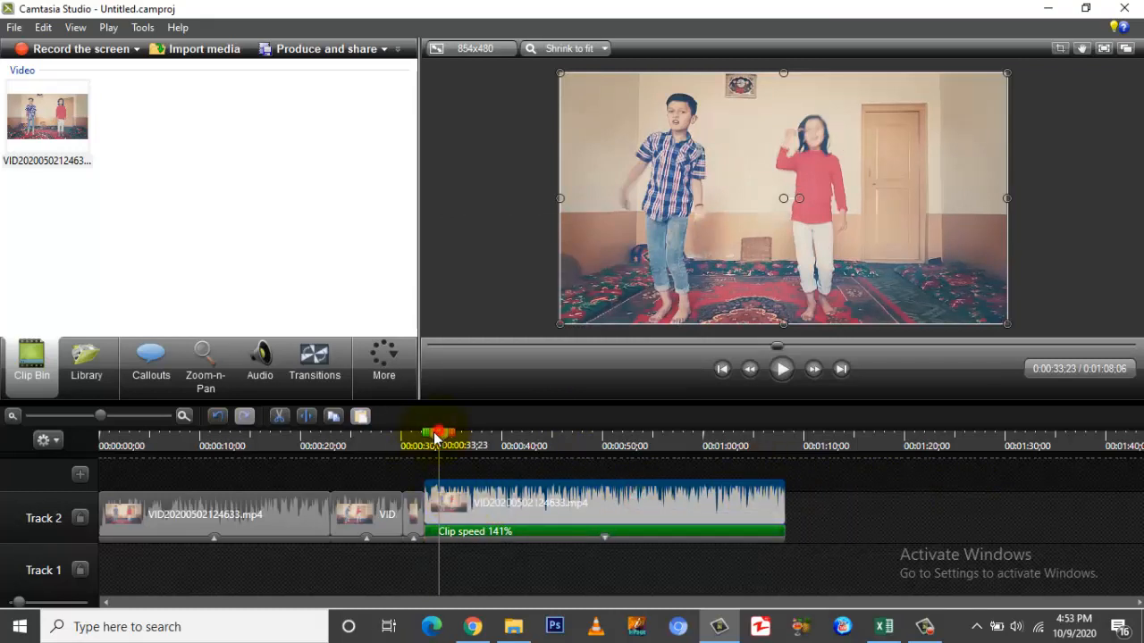
pyautogui.moveTo(435, 437); pyautogui.dragTo(424, 437)
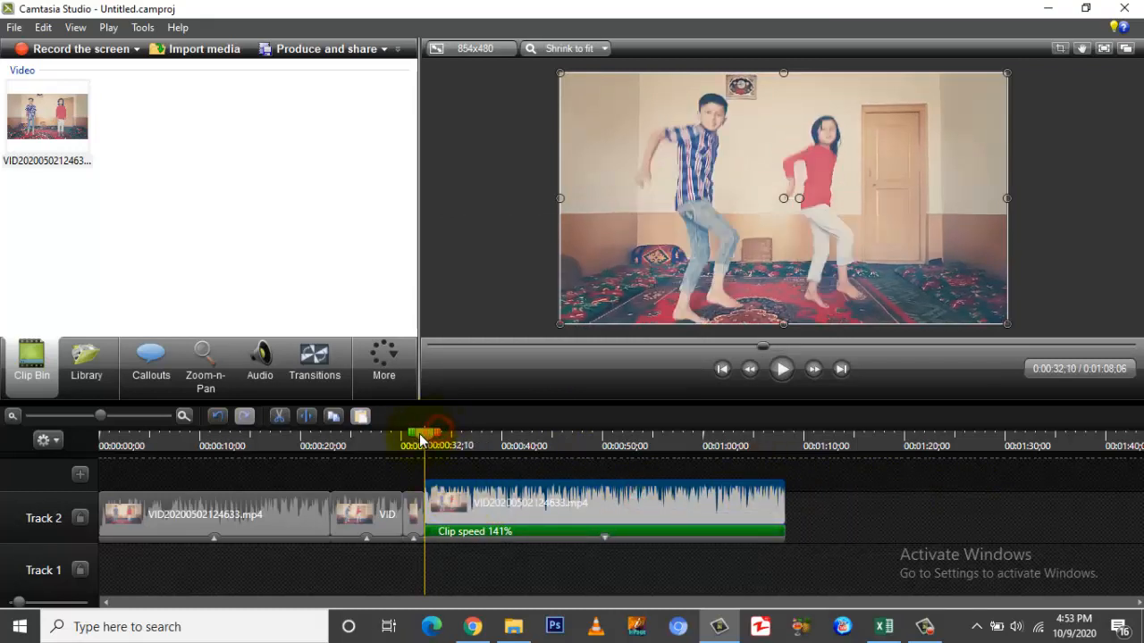
pyautogui.click(783, 370)
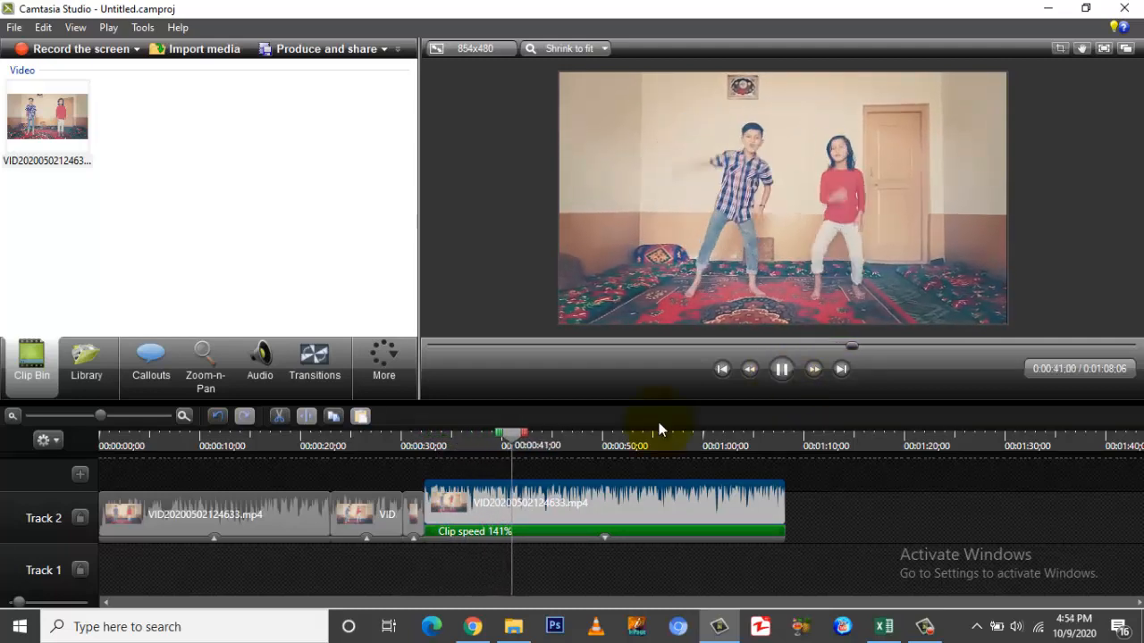
# Replay the timeline from 00:00:27;05 into the final segment to compare the slowed and sped-up parts.
pyautogui.click(408, 439)
pyautogui.click(782, 369)
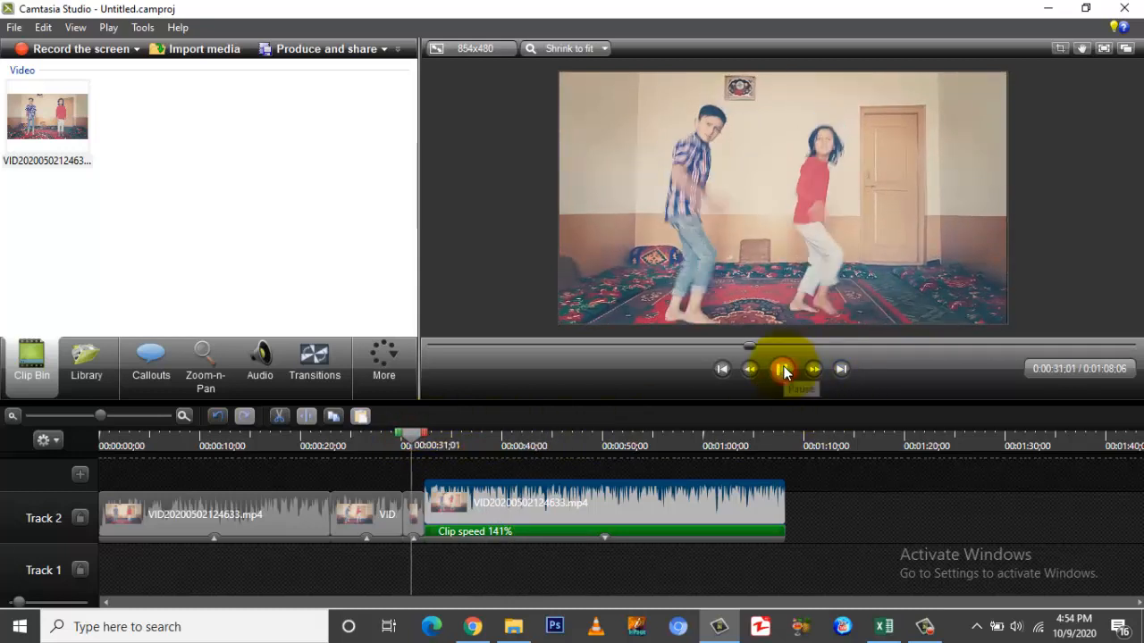
pyautogui.click(412, 439)
pyautogui.click(373, 447)
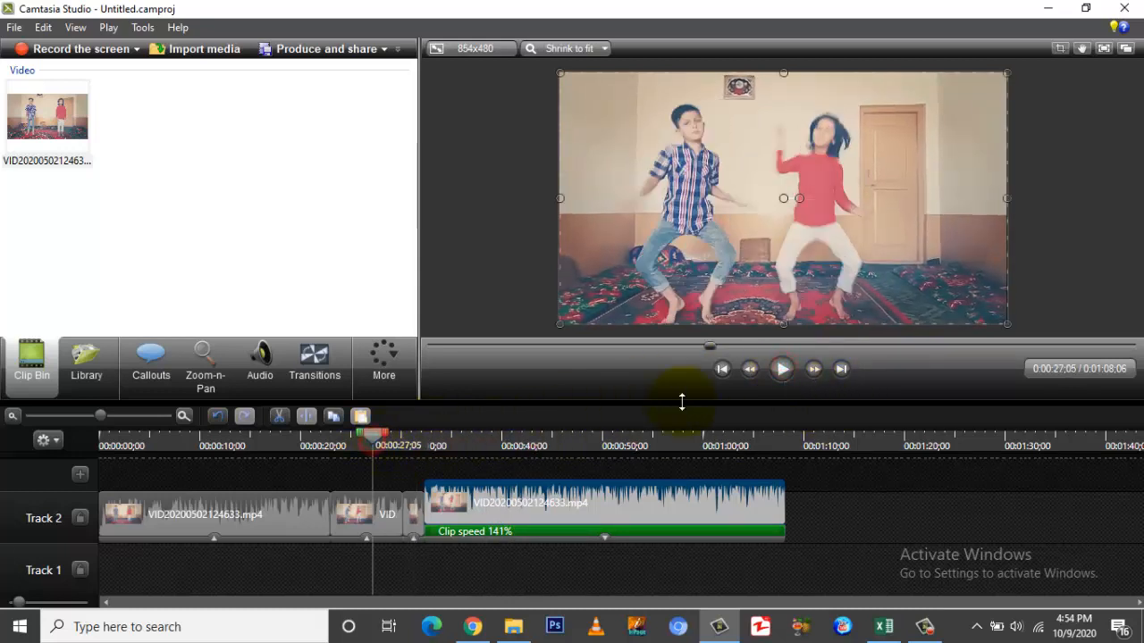
pyautogui.click(780, 370)
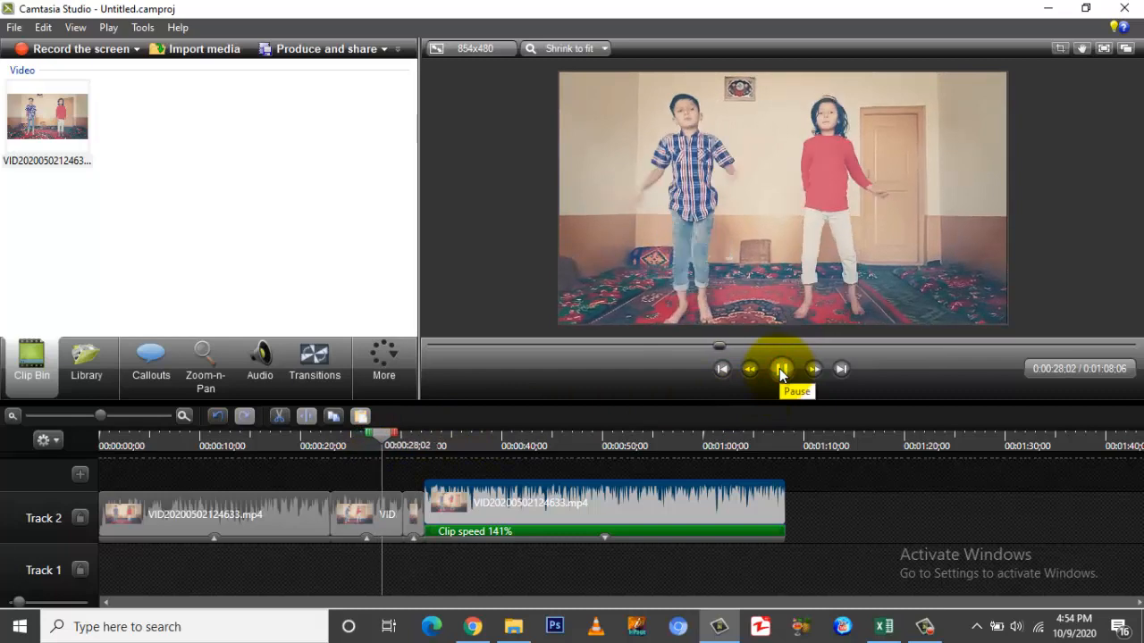
pyautogui.click(780, 368)
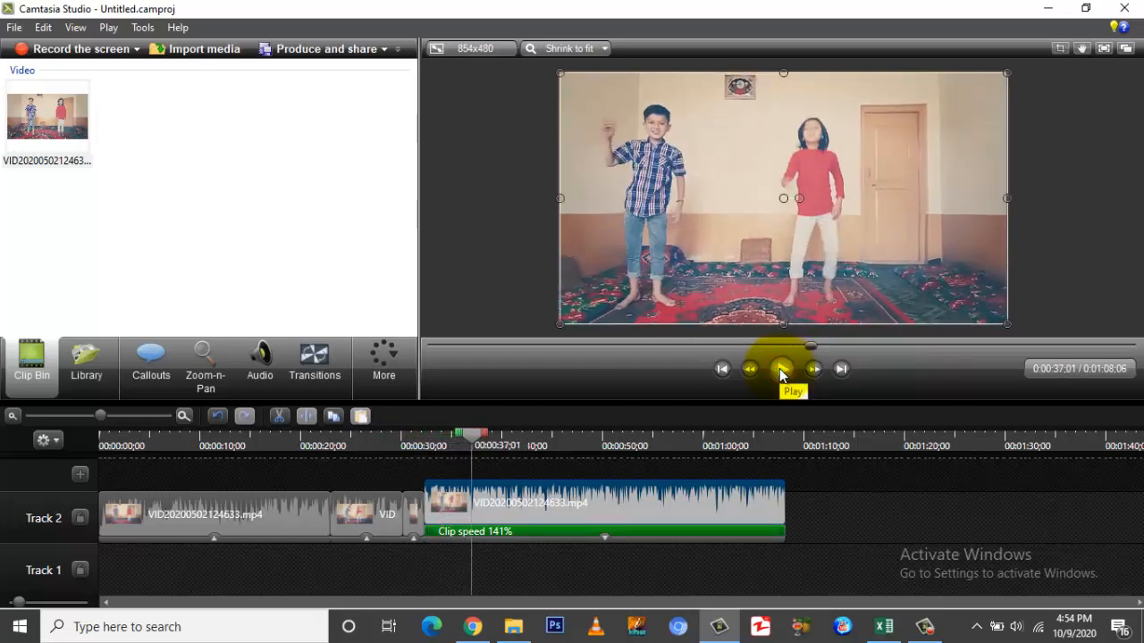